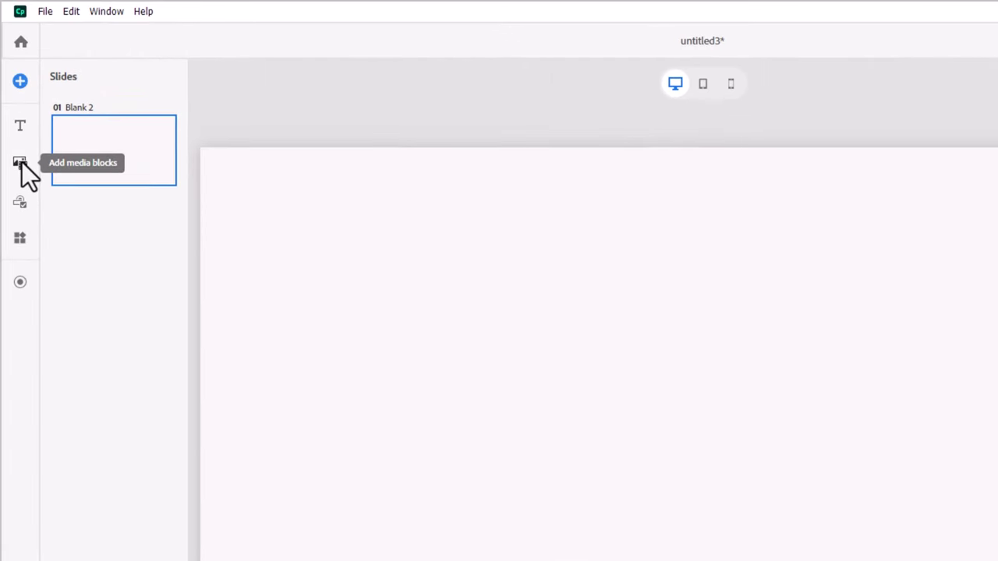
Step: Add an image media block to the blank slide and remove its caption and subtitle components
left_click(21, 164)
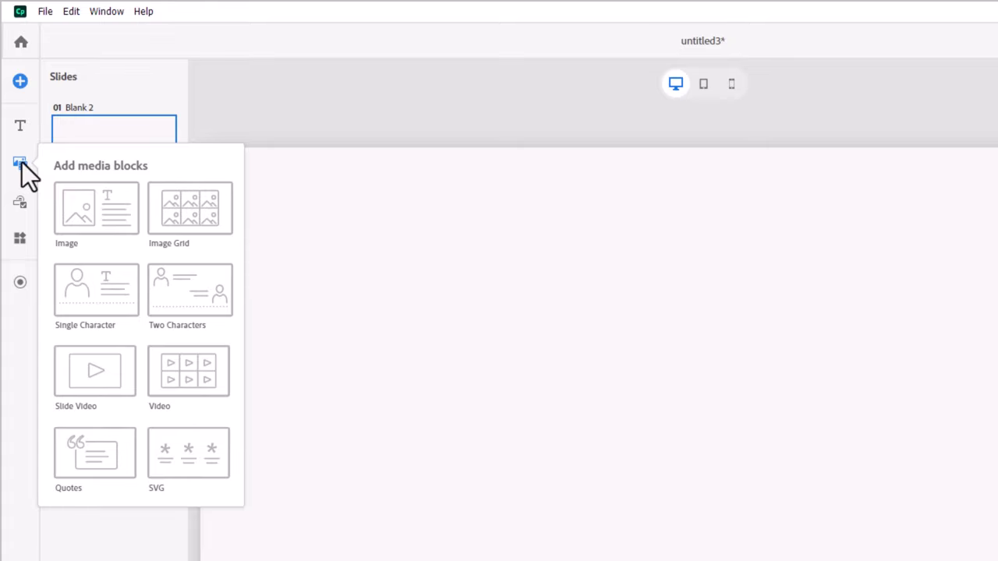
left_click(78, 207)
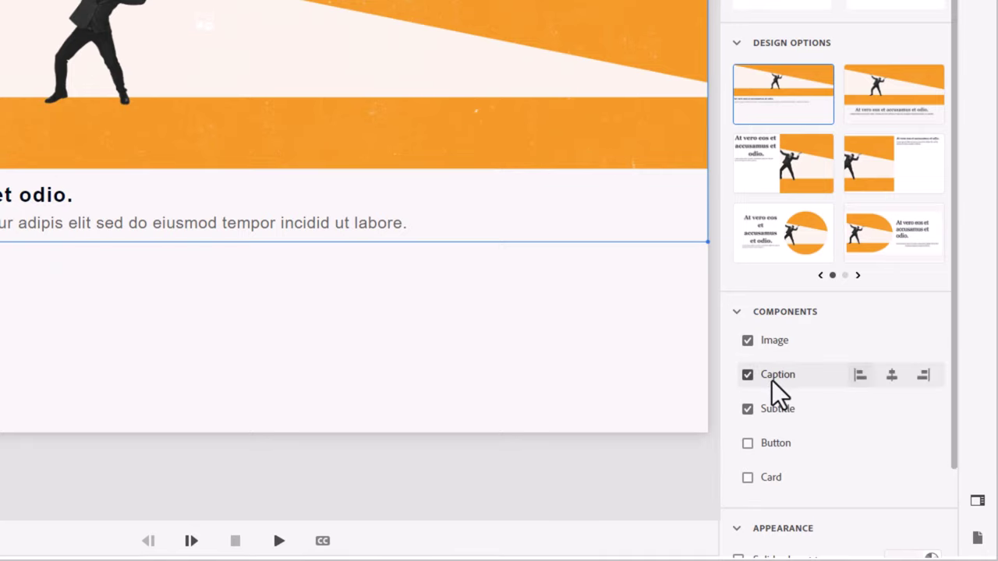
left_click(747, 375)
left_click(747, 409)
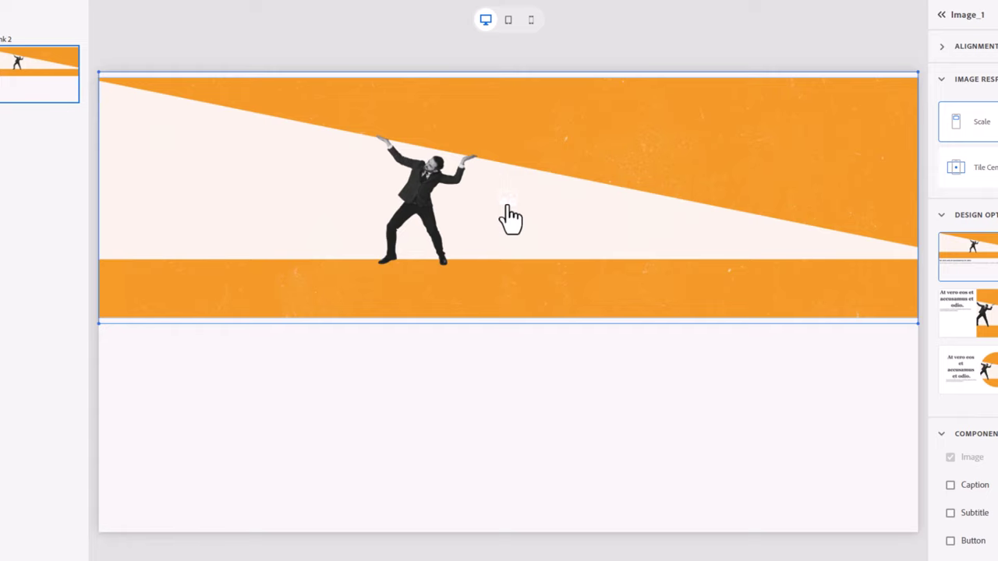
Step: Replace the placeholder image with the Assets library photo of four call-centre agents wearing headsets
right_click(455, 206)
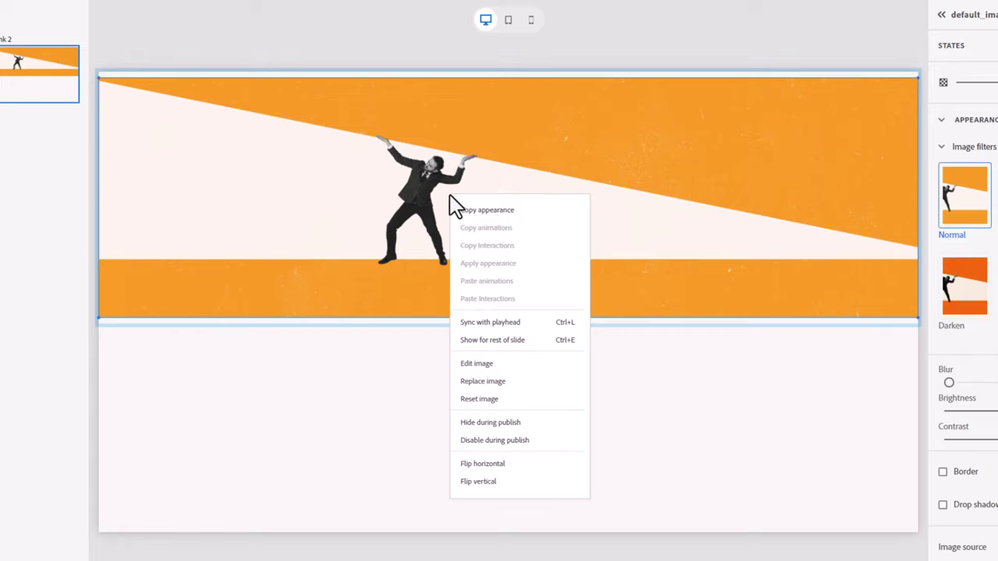
left_click(490, 382)
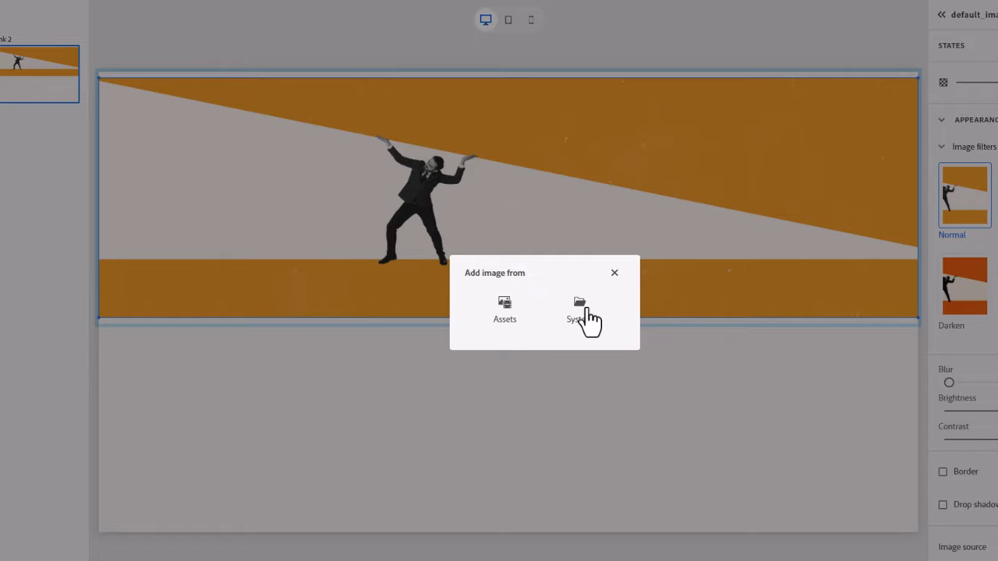
left_click(505, 310)
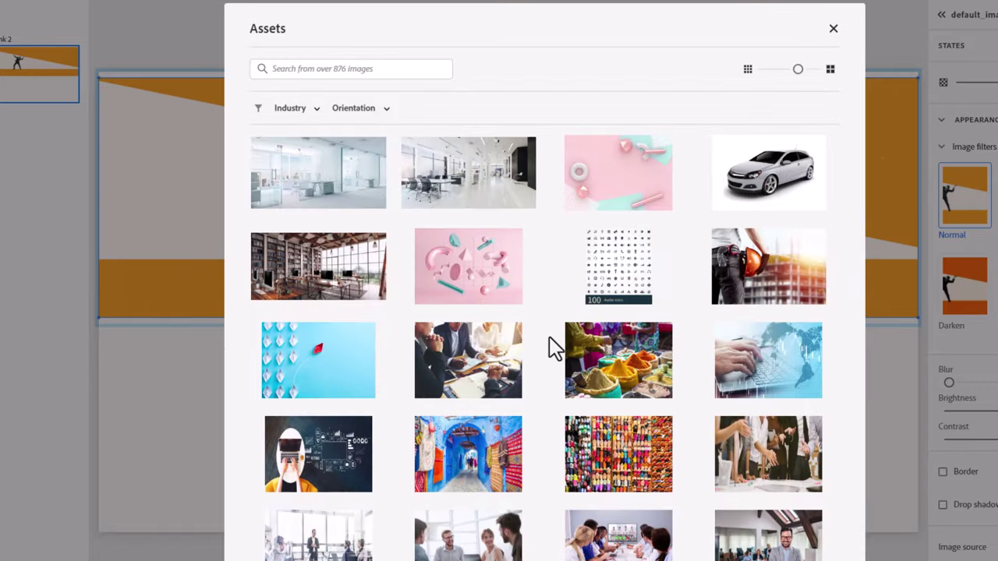
scroll(550, 347, "down", 4)
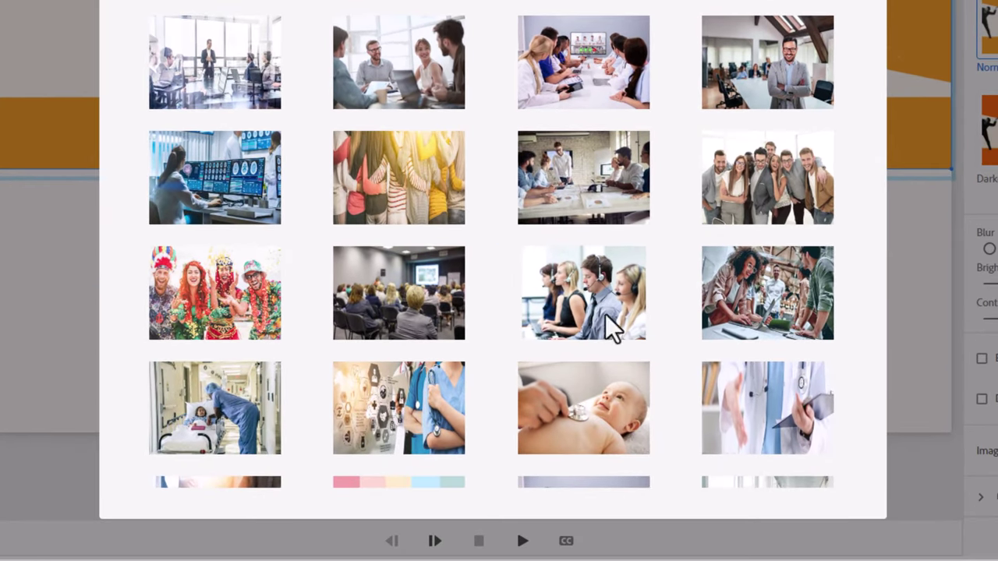
mouse_move(636, 435)
left_click(598, 295)
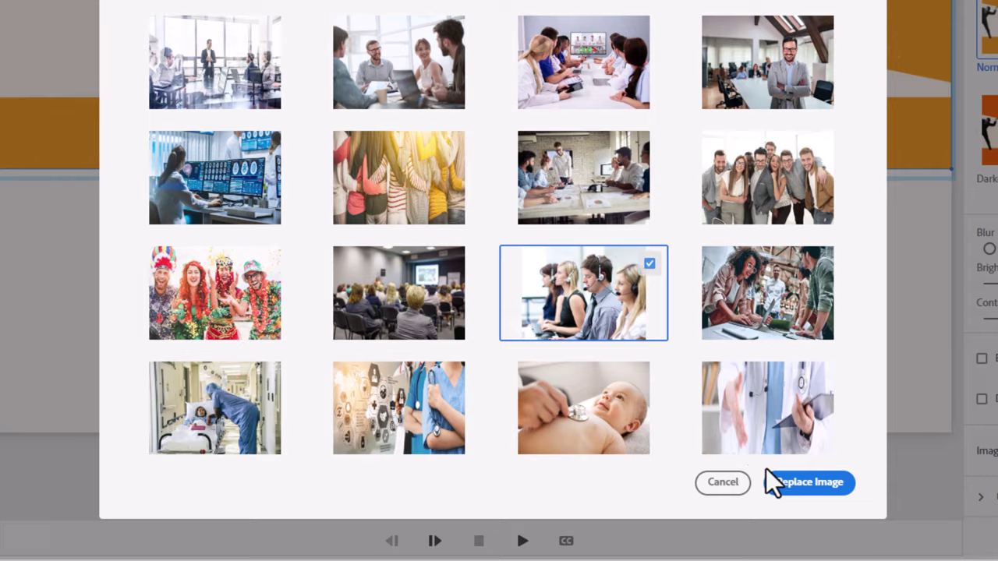
left_click(813, 484)
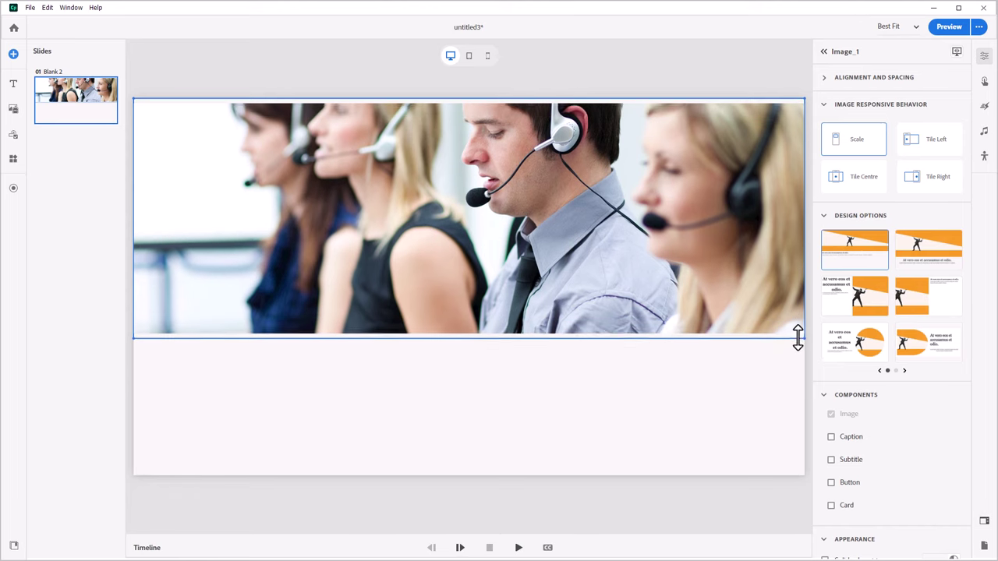
Step: Make the image block slightly taller and crop off the lower part of the photo, saving the edit
left_click_drag(798, 337, 797, 348)
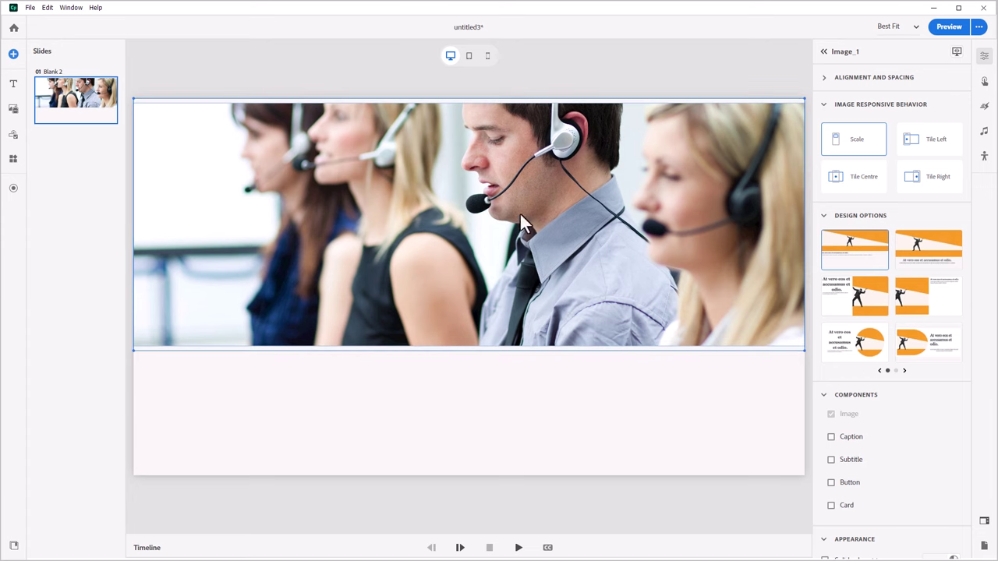
double_click(477, 225)
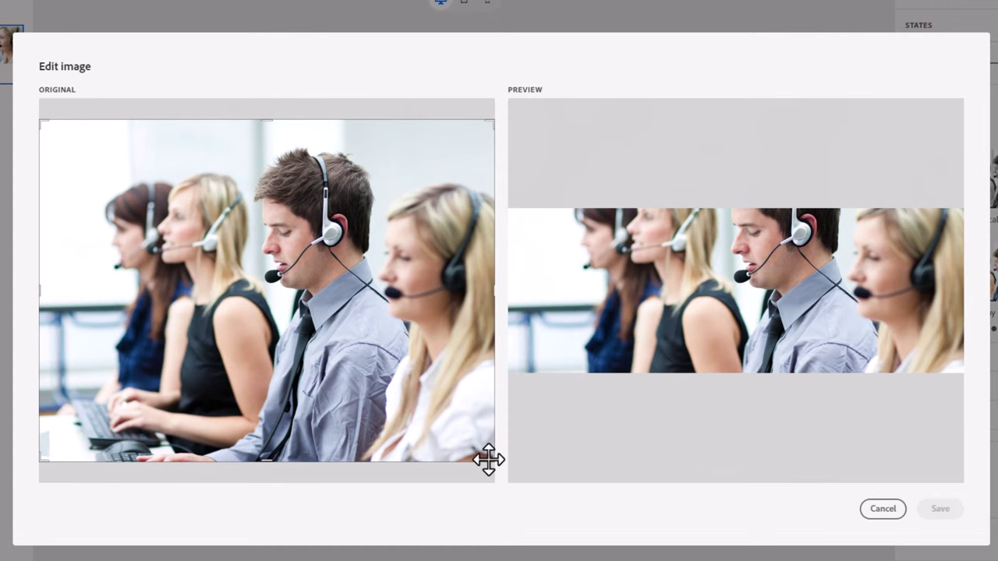
left_click_drag(488, 462, 521, 412)
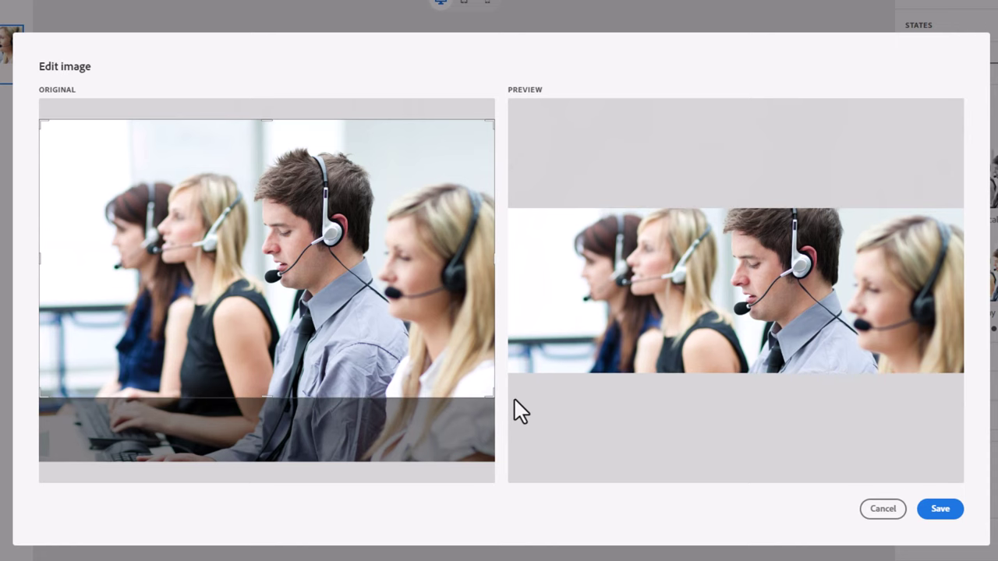
left_click(947, 509)
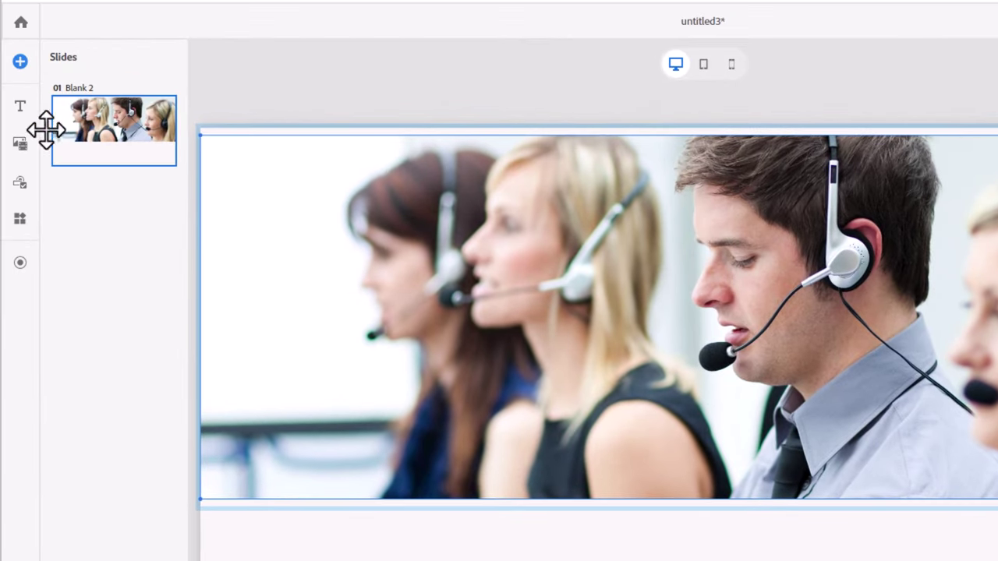
Step: Add a text block below the image with title, subtitle and button components enabled and the body component removed
left_click(20, 103)
left_click(81, 155)
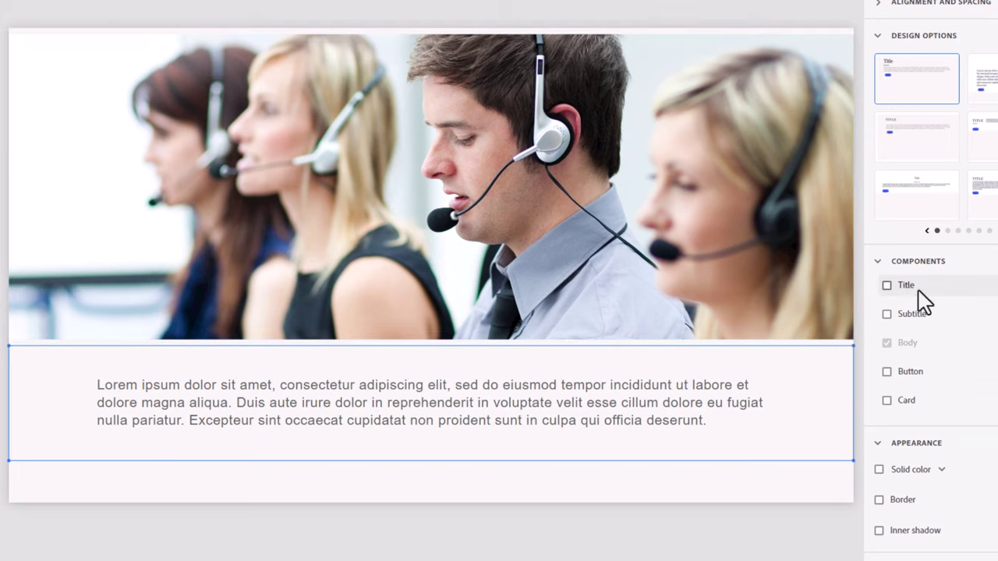
left_click(888, 286)
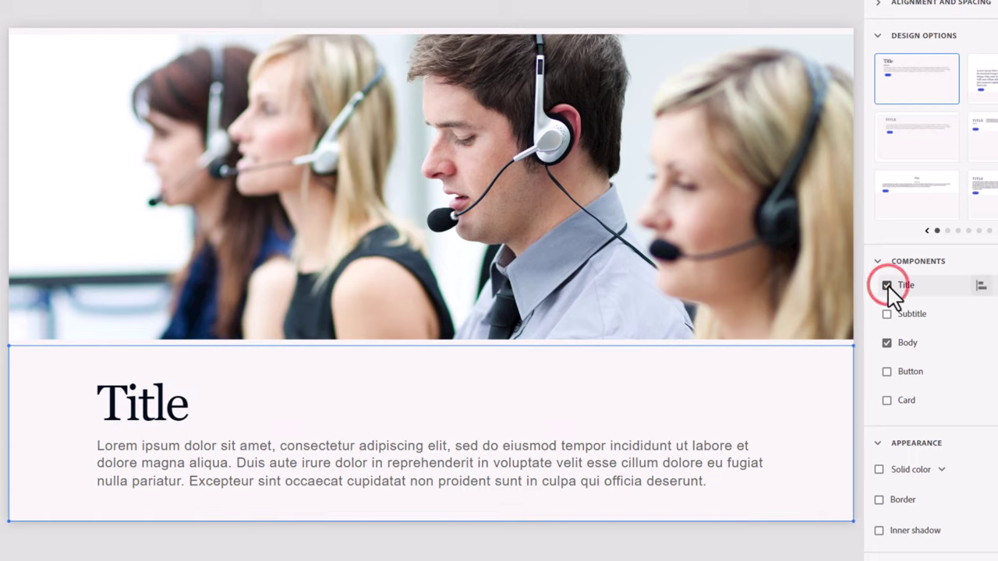
left_click(886, 314)
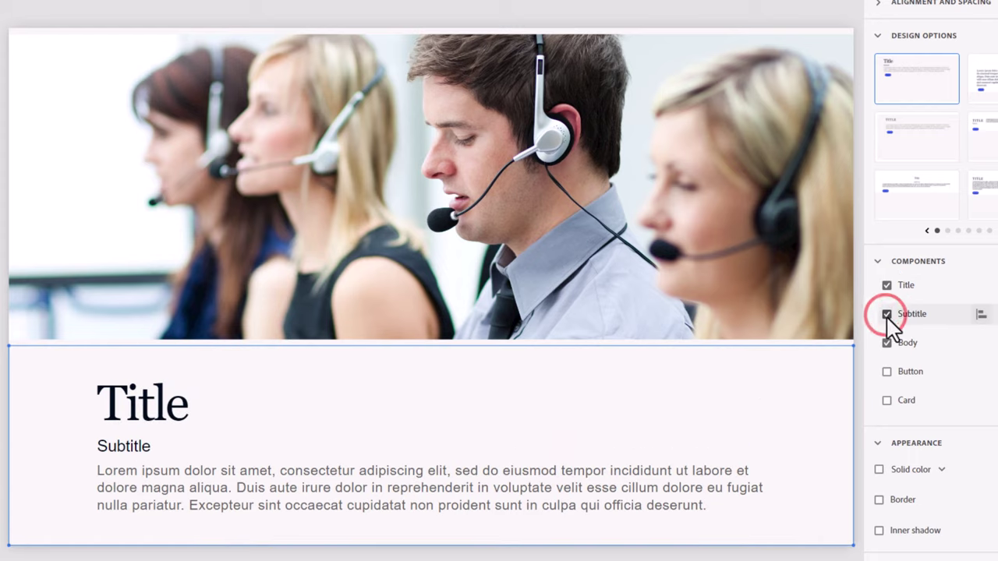
left_click(886, 344)
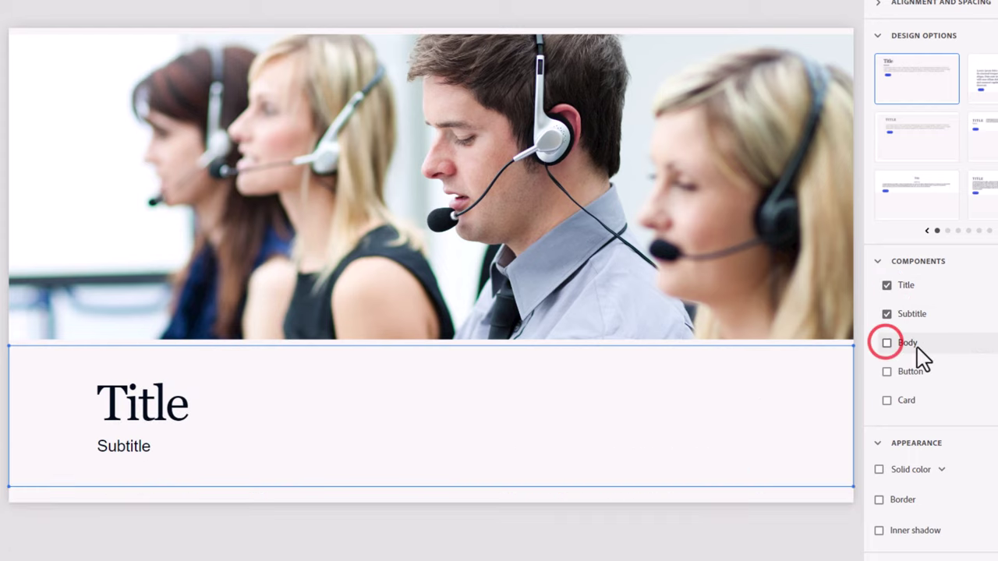
left_click(887, 373)
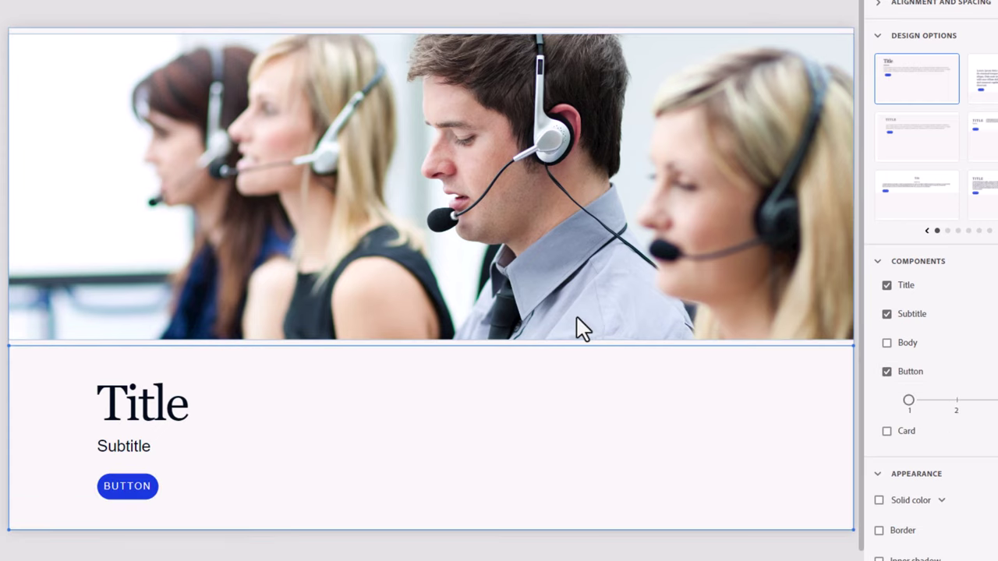
Step: Replace the title placeholder with "Customer Service"
left_click(144, 402)
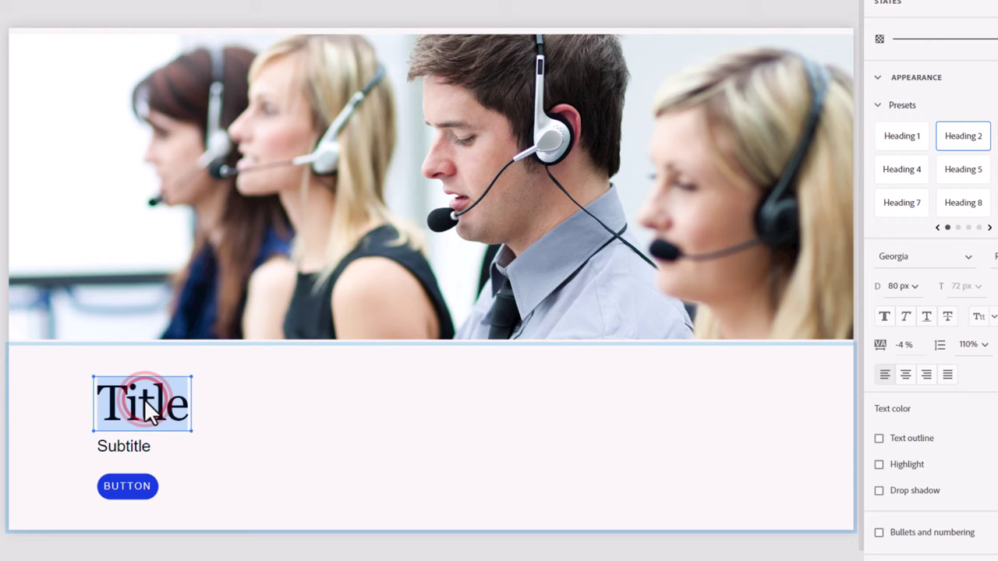
type("Customer")
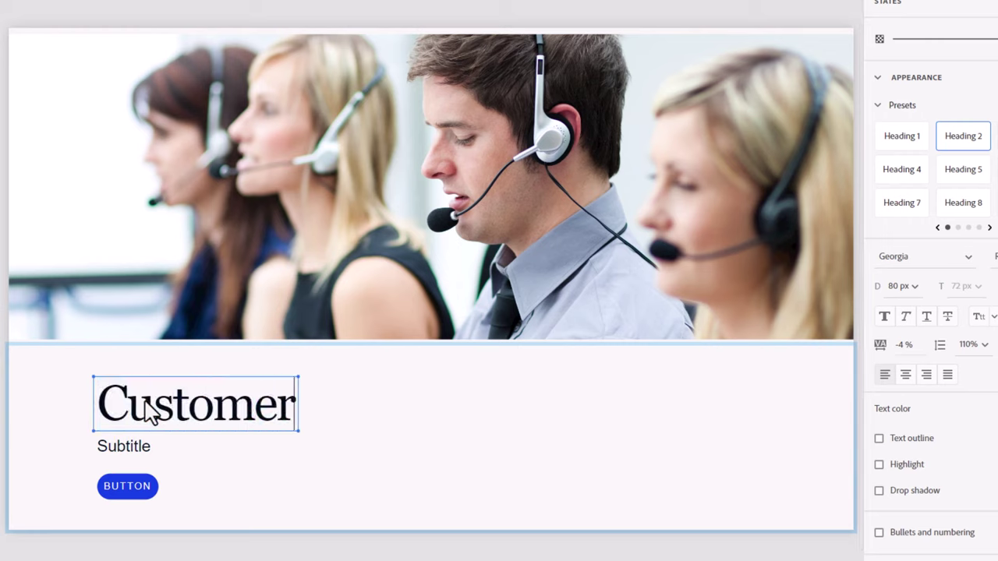
type(" Service")
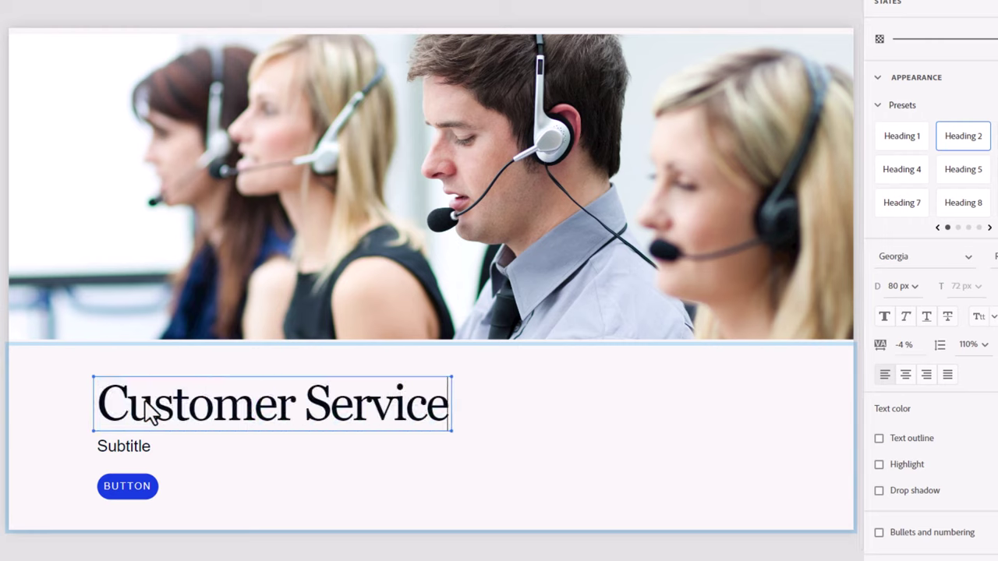
Step: Change the subtitle to "Who Is The Customer Anyway" and the button label to "BEGIN"
double_click(126, 450)
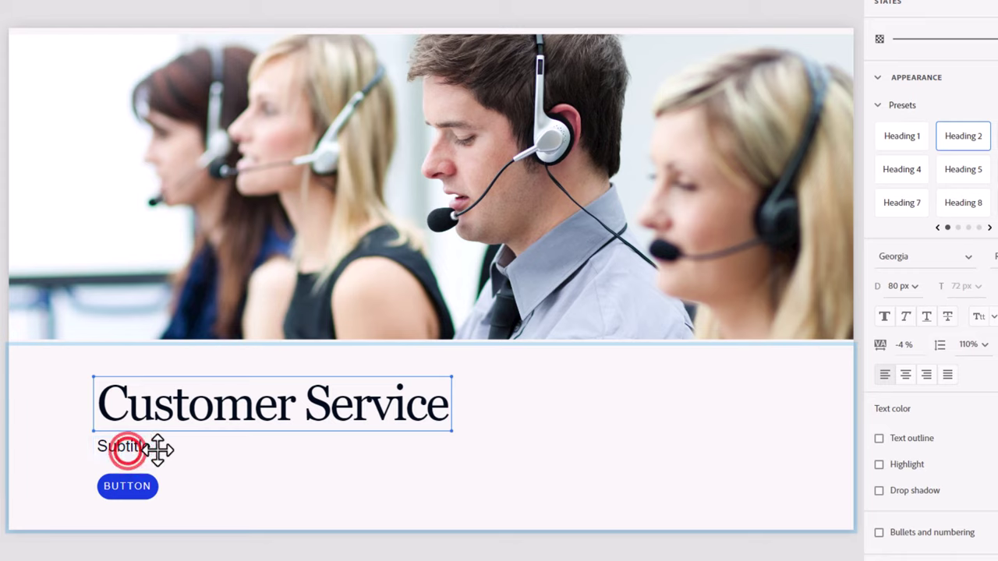
type("Who ")
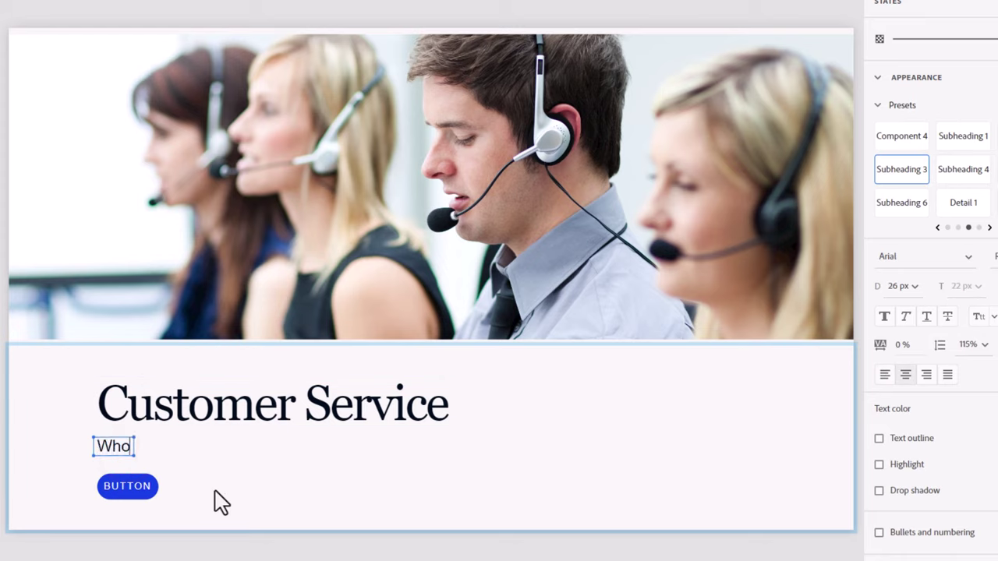
type("Is The ")
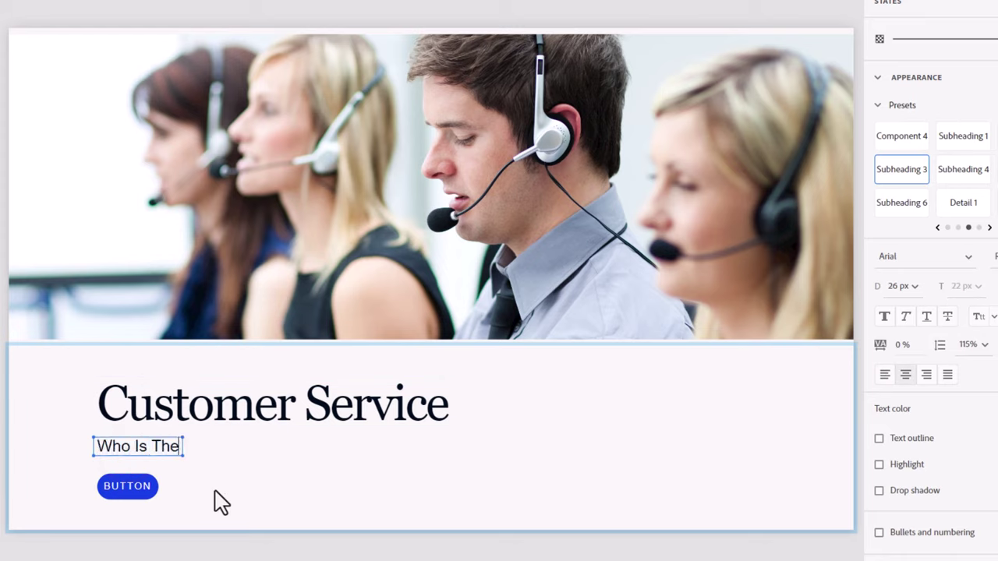
type("Customer")
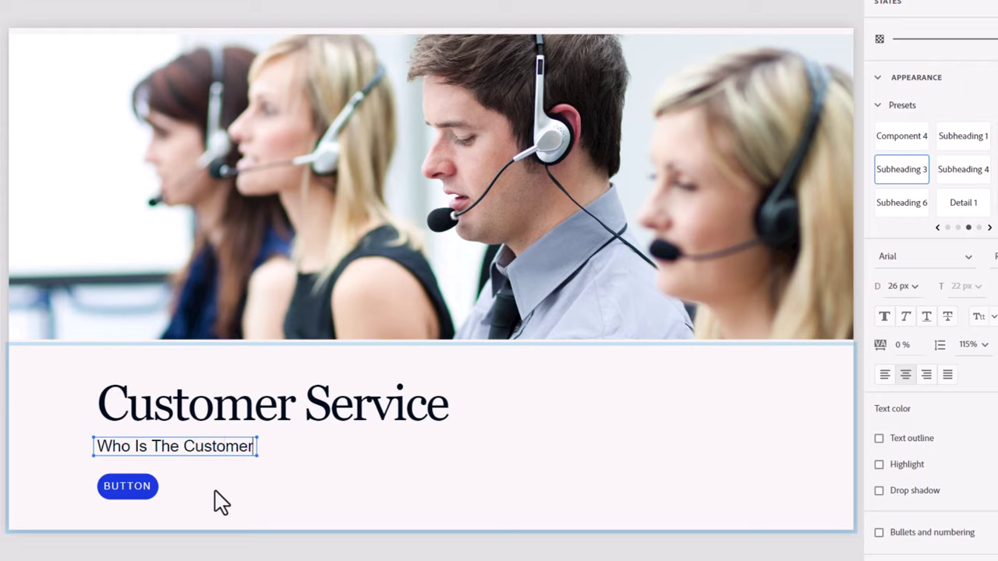
type(" Anyway")
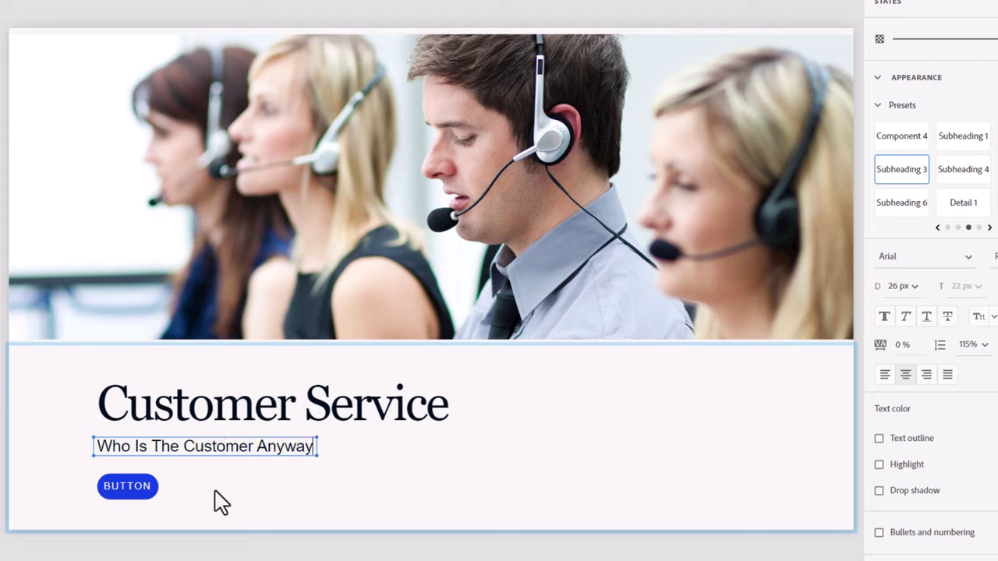
left_click(138, 495)
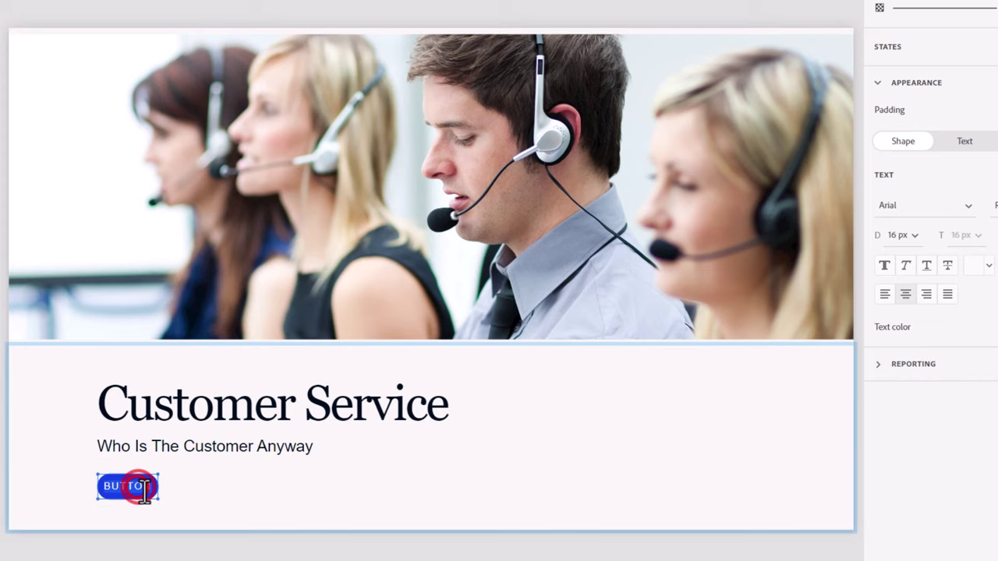
type("BEGIN")
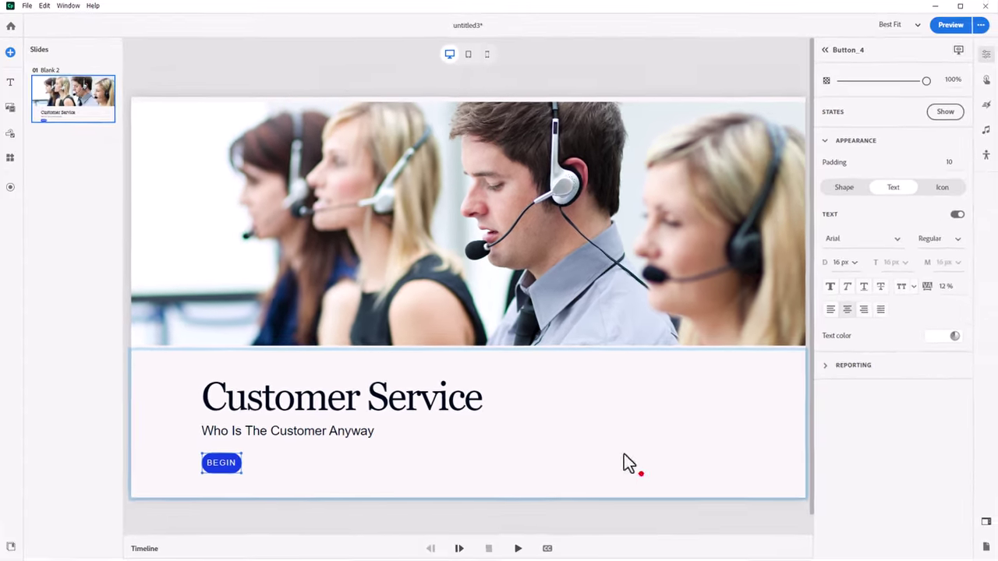
Step: Select the slide itself and start adding audio to it through Generate Text-to-speech
left_click(648, 500)
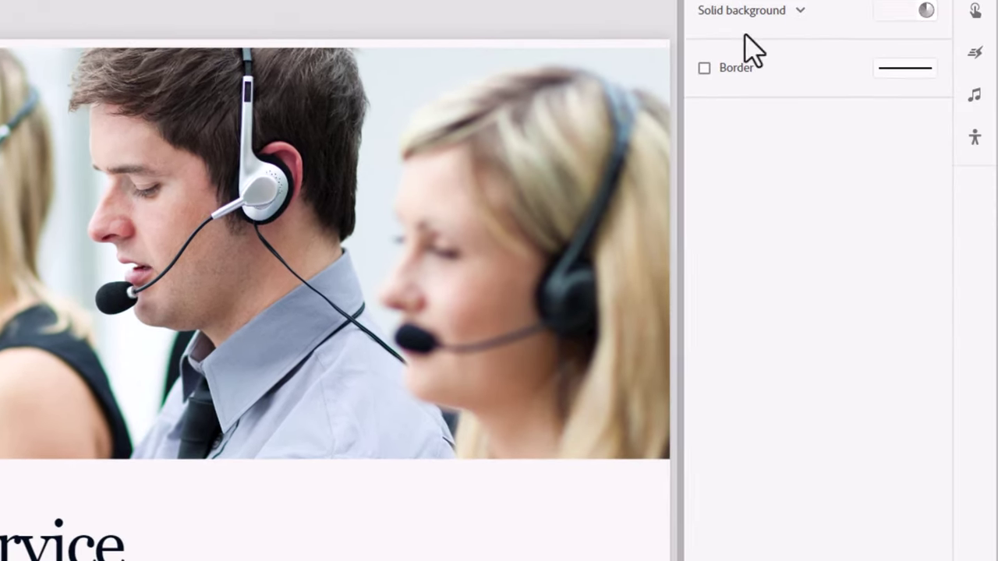
left_click(975, 101)
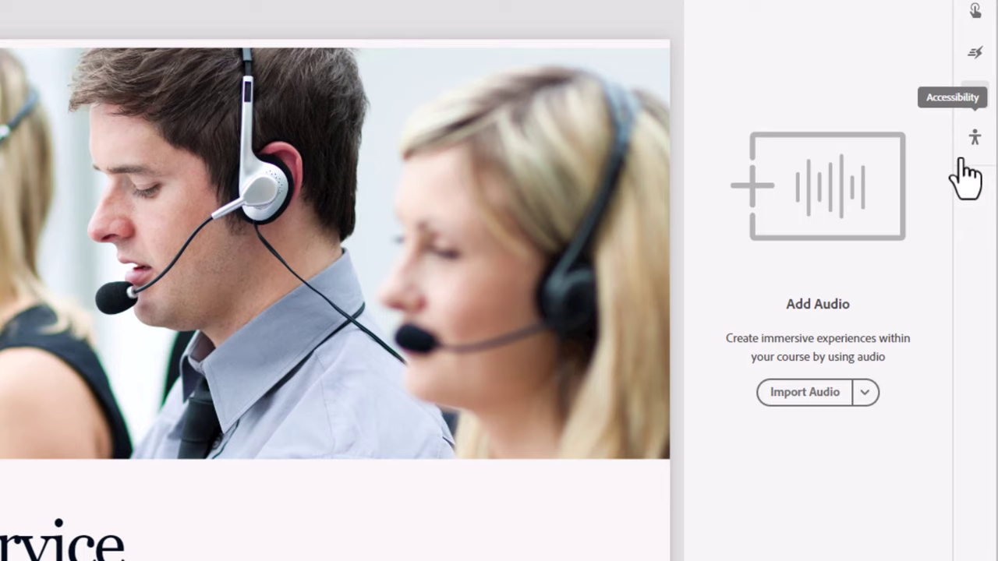
left_click(865, 392)
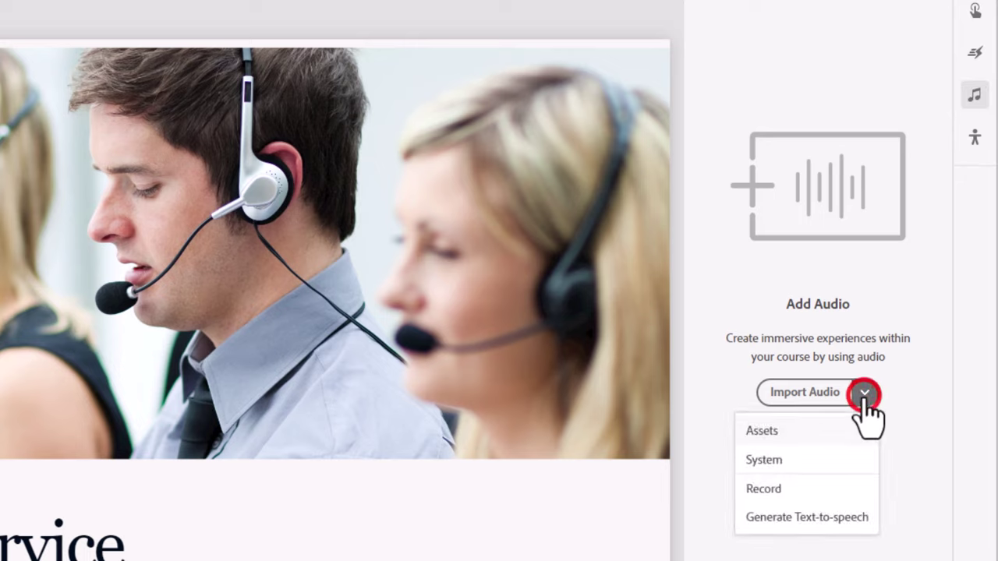
left_click(842, 518)
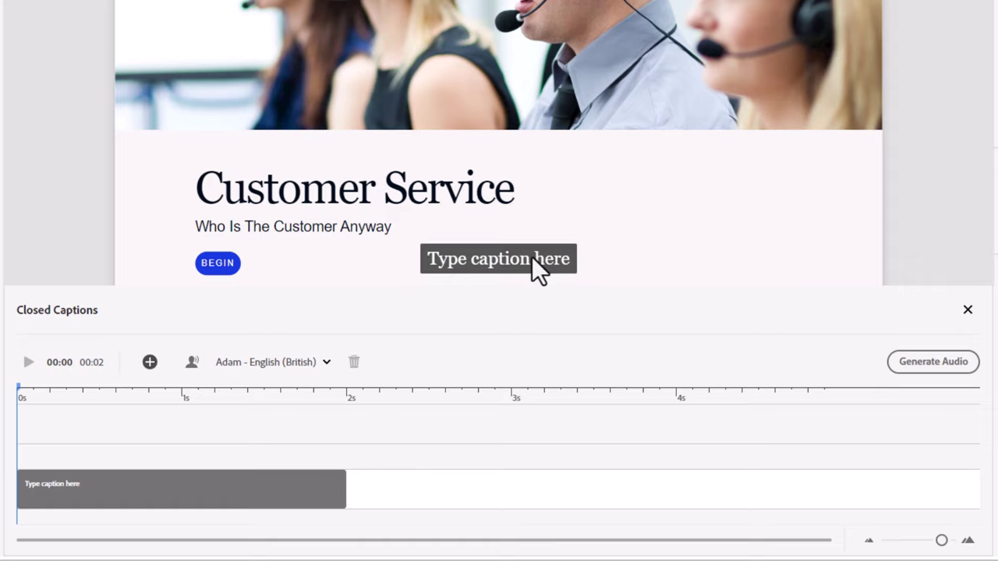
Step: Replace the first caption's placeholder text with "Welcome to the Customer Service Online Module."
left_click(532, 259)
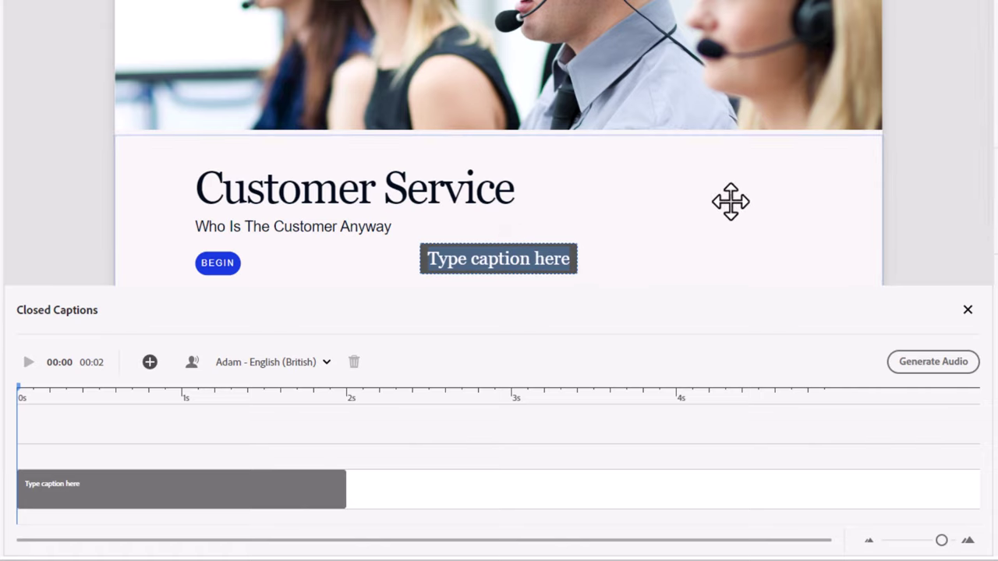
type("Welcome to the")
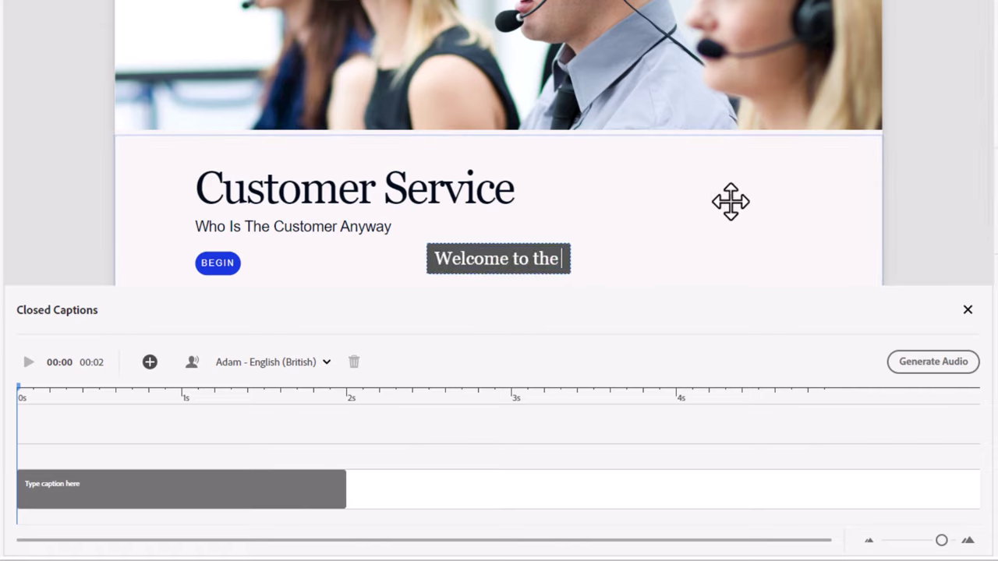
type(" Customer Ser")
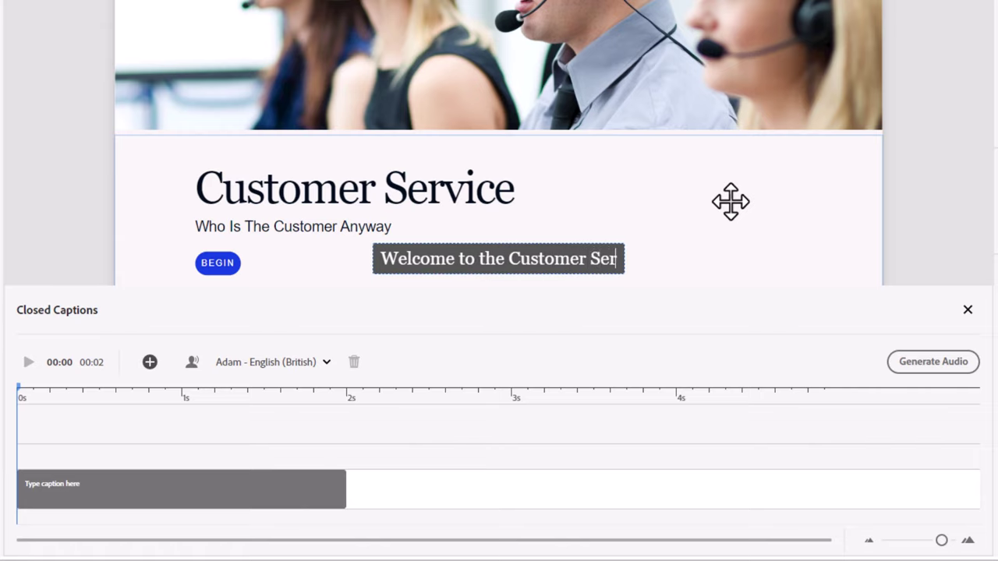
type("vice On")
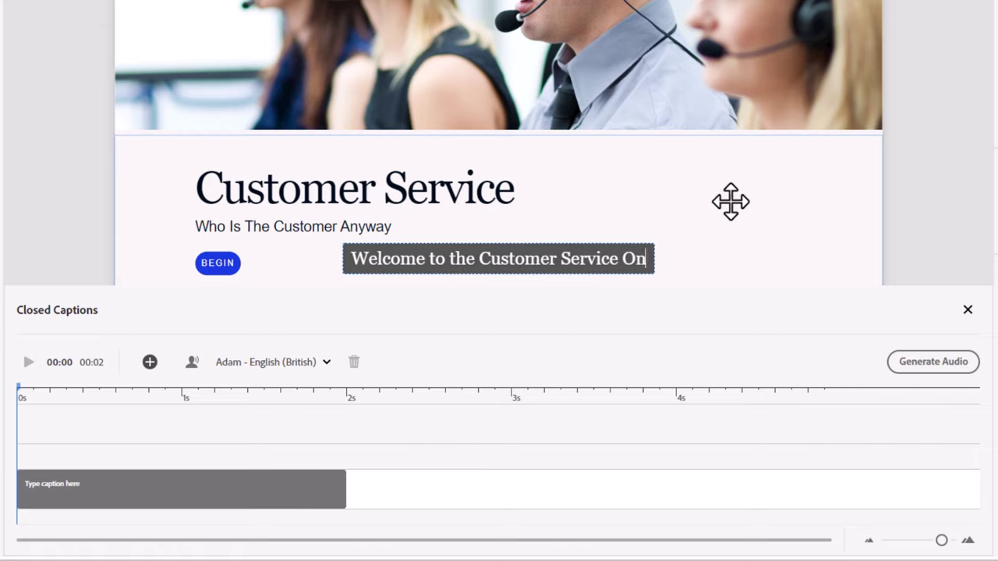
type("line Module")
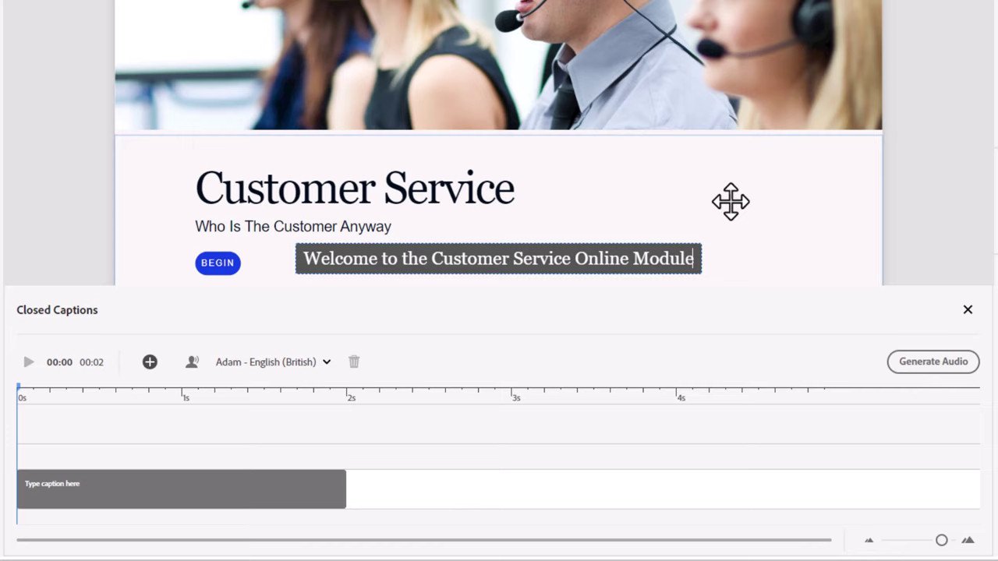
type(".")
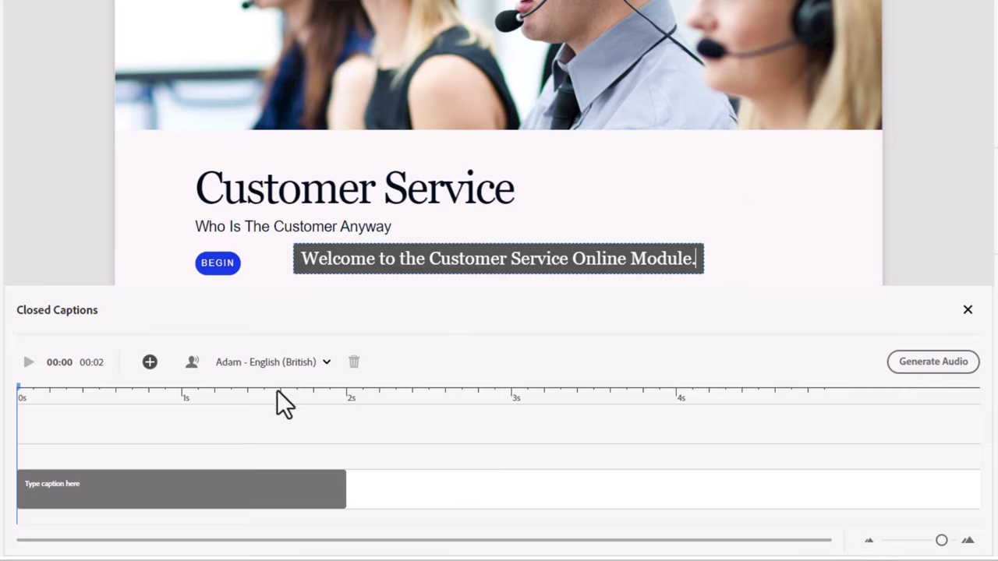
Step: Add a second closed caption reading "Press the Begin button to get started."
left_click(150, 363)
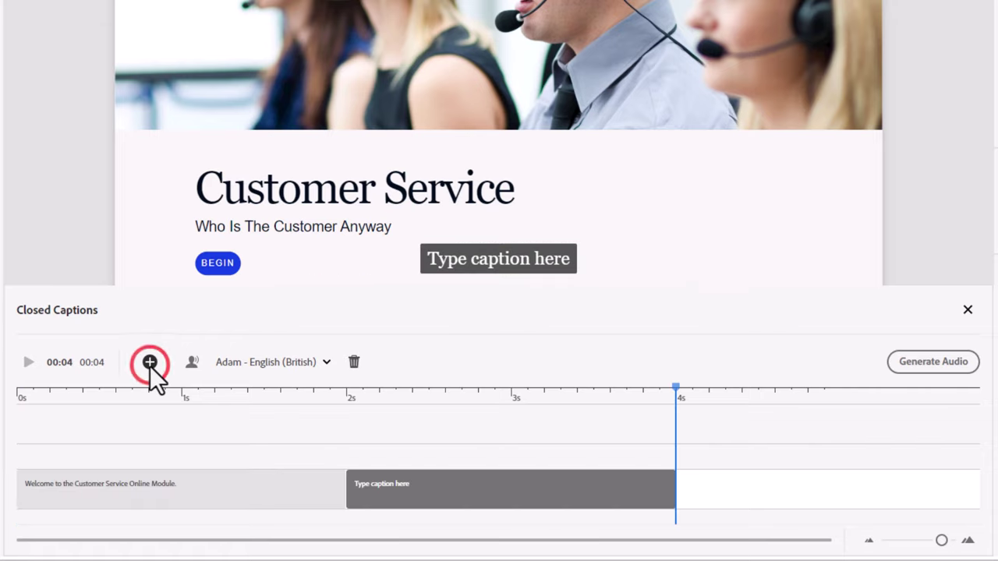
double_click(554, 264)
type("Pr")
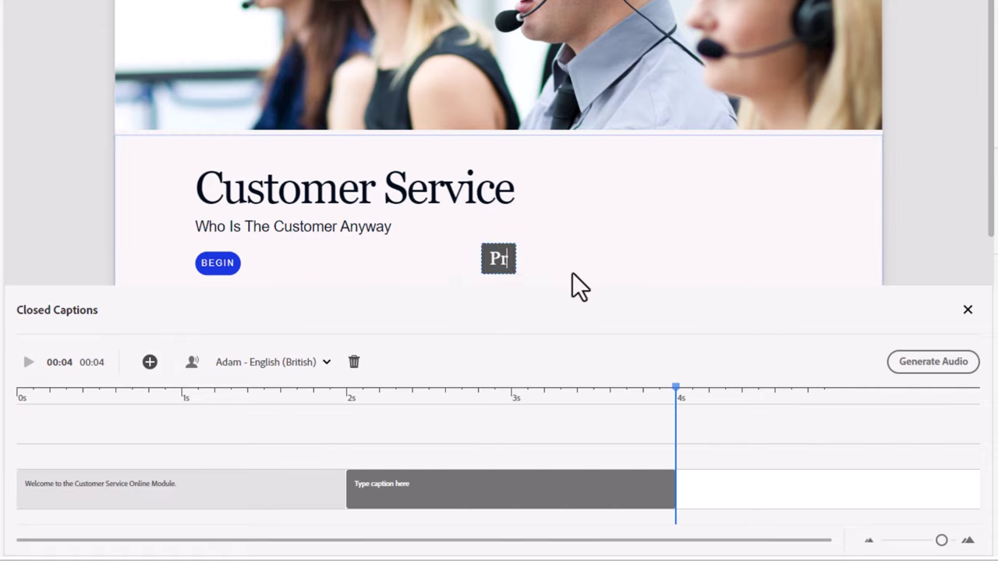
type("ess the Begi")
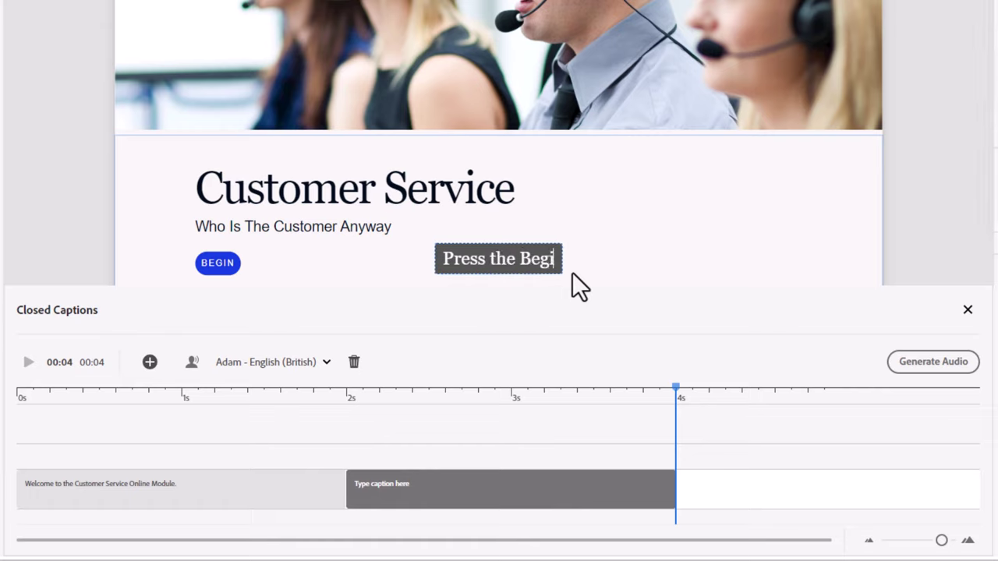
type("n button to get")
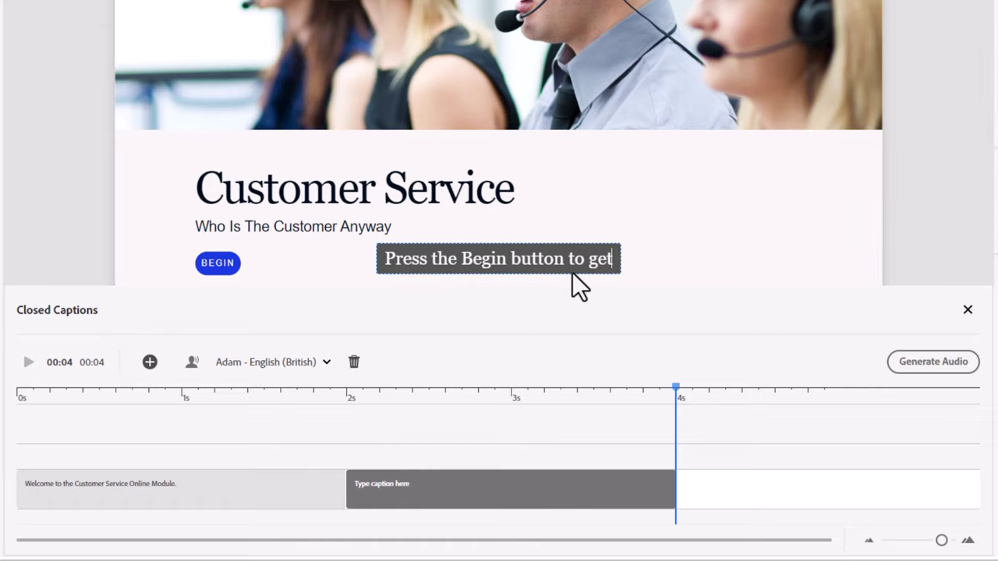
type(" started.")
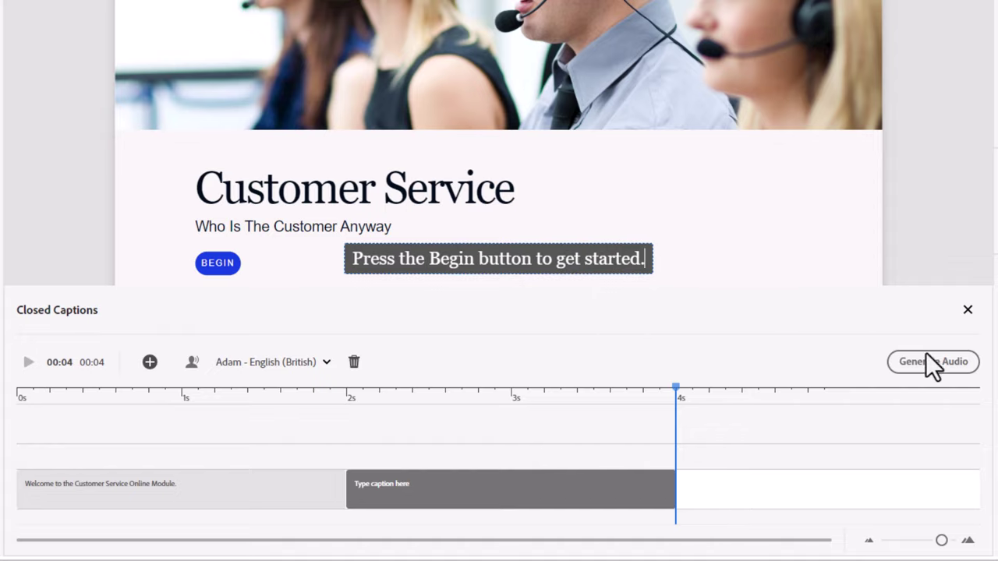
Step: Generate audio from both captions and extend the first caption to about 3.5 s, where the second sentence's narration starts
left_click(953, 364)
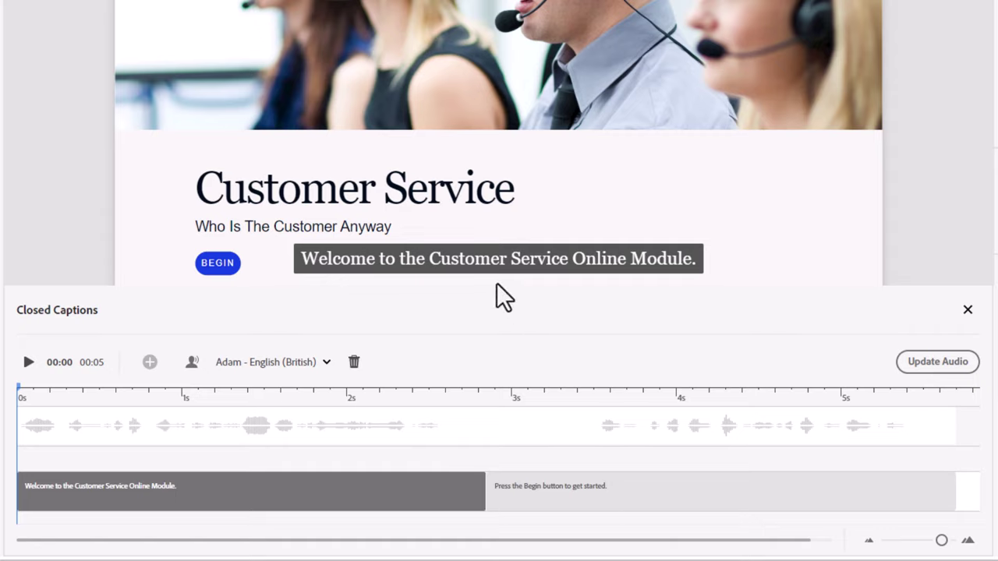
left_click_drag(484, 496, 598, 497)
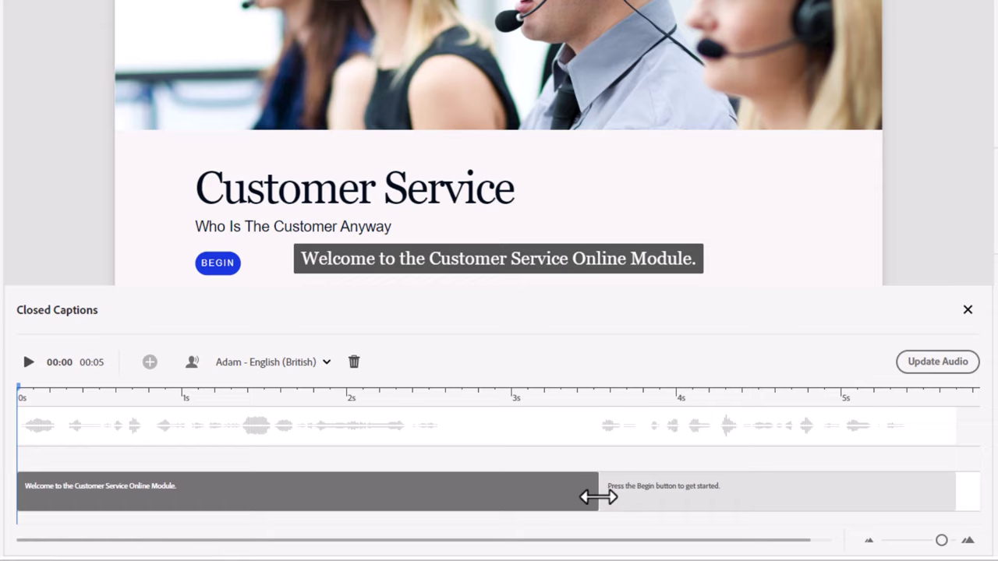
left_click_drag(598, 497, 601, 482)
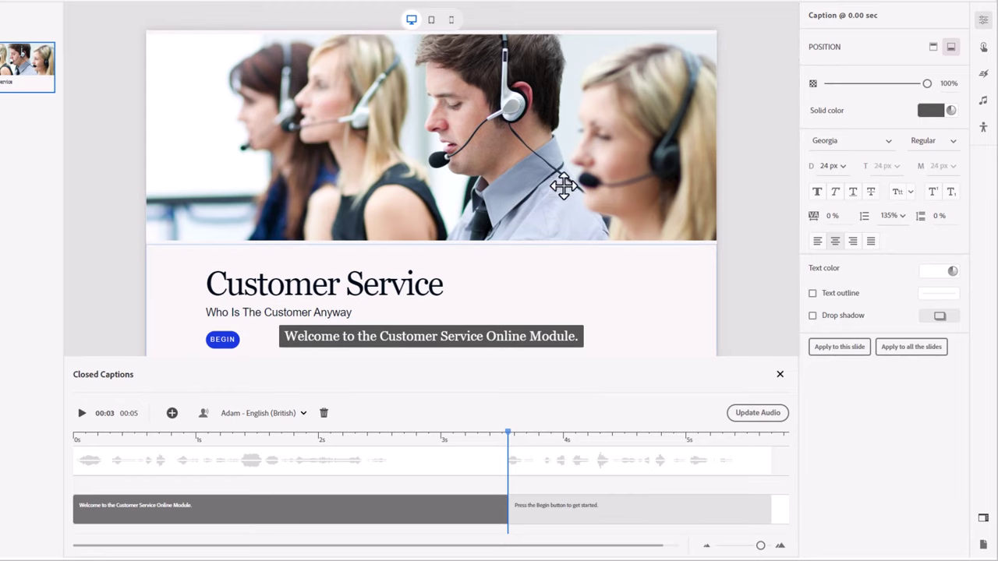
Step: Position the welcome caption at the top of the slide and set its font to Arial
left_click(932, 46)
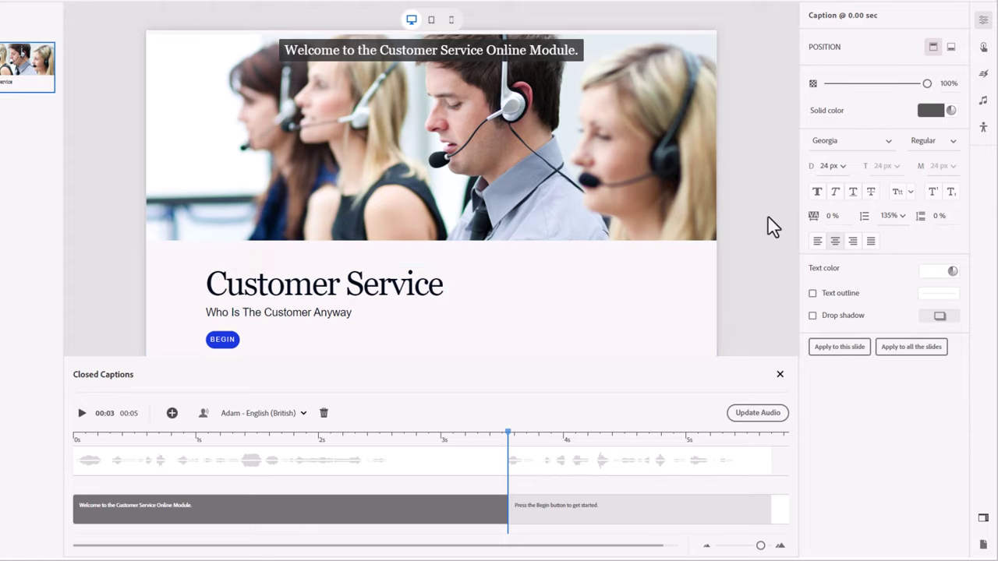
left_click(850, 141)
left_click(848, 140)
type("arial")
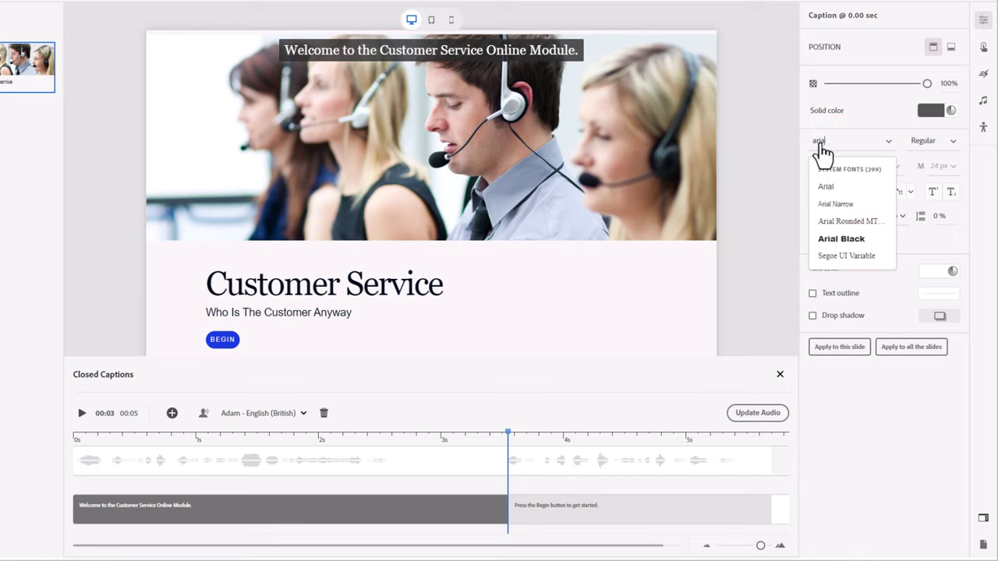
left_click(825, 187)
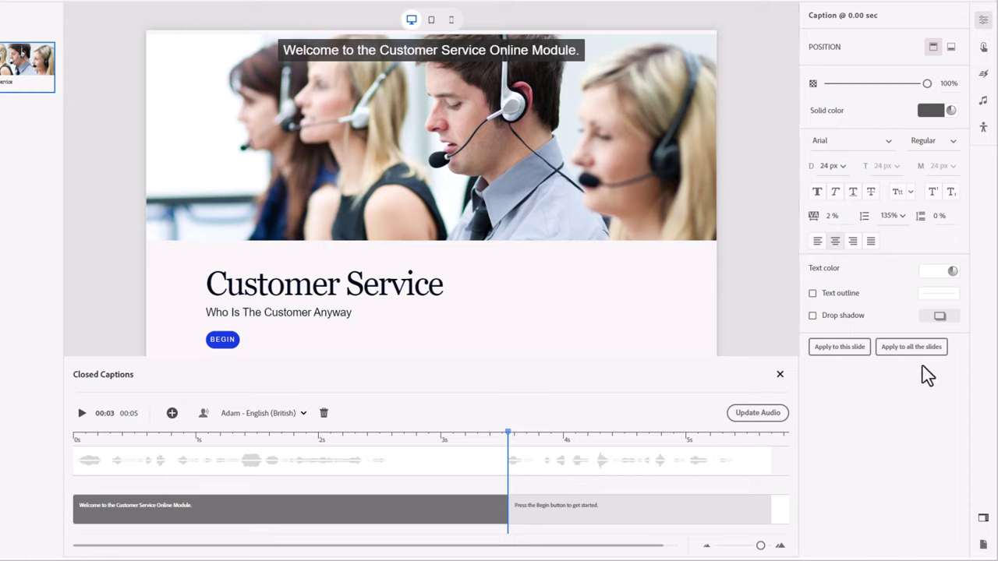
Step: Apply the caption's position and font formatting to this slide and to all the slides
left_click(911, 348)
left_click(840, 352)
left_click(911, 351)
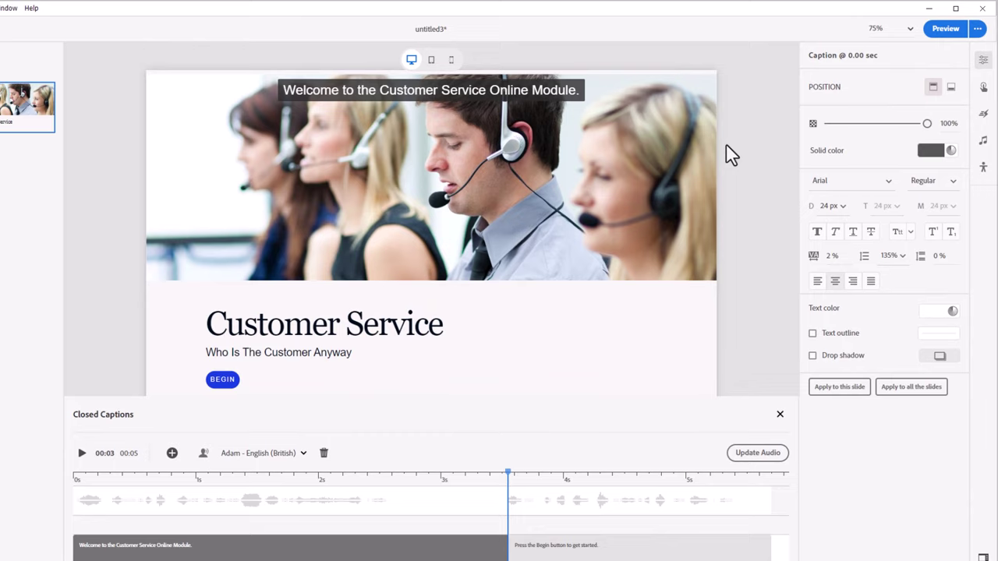
Step: Preview the project with the playbar collapsed and check the slide in full-window, desktop, tablet and phone sizes
left_click(950, 31)
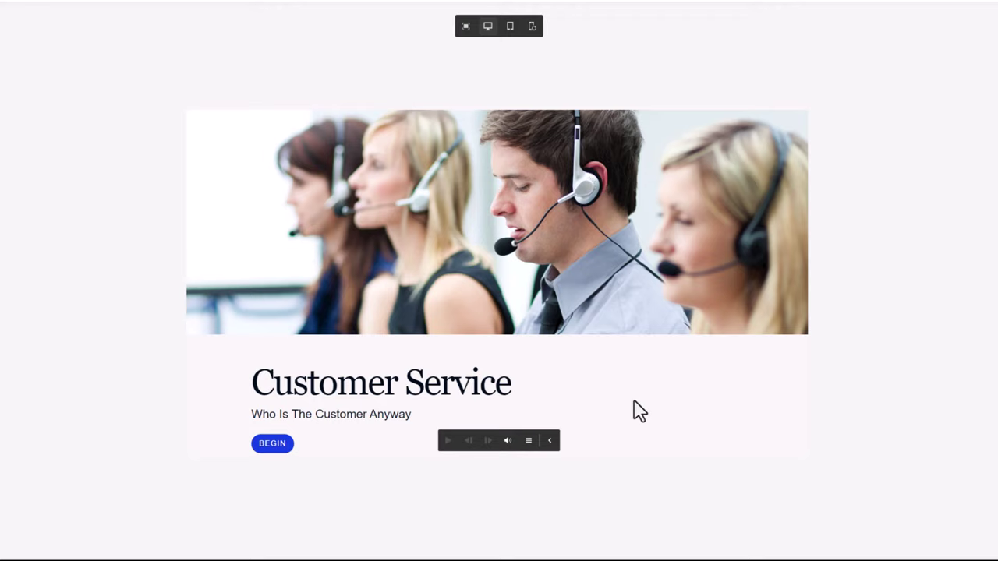
left_click(550, 443)
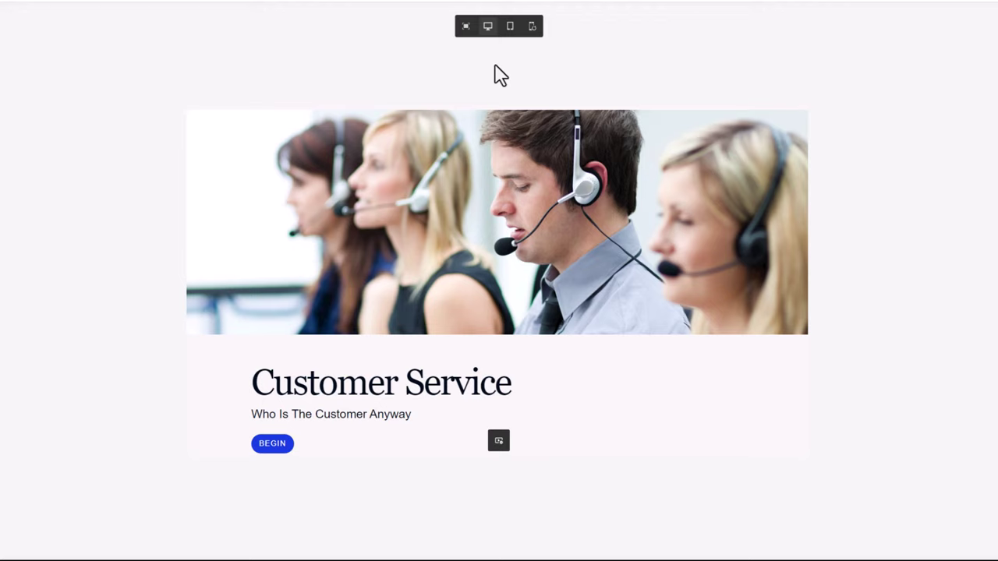
left_click(465, 28)
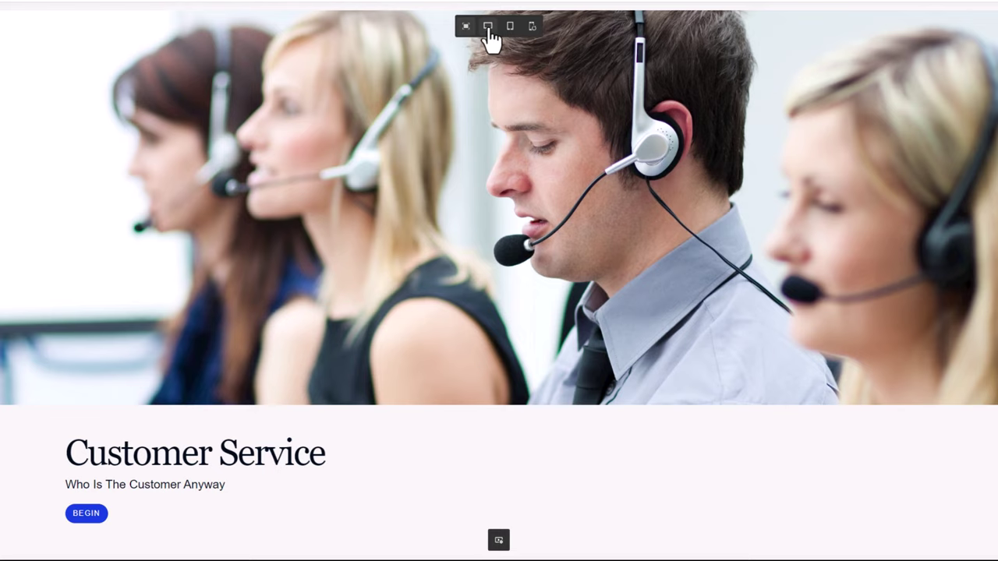
left_click(488, 28)
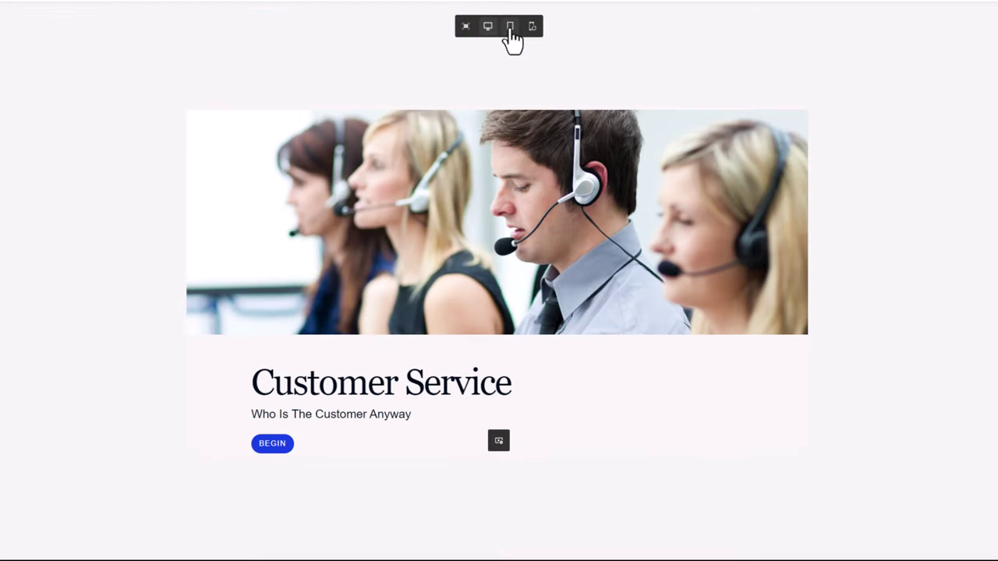
left_click(510, 28)
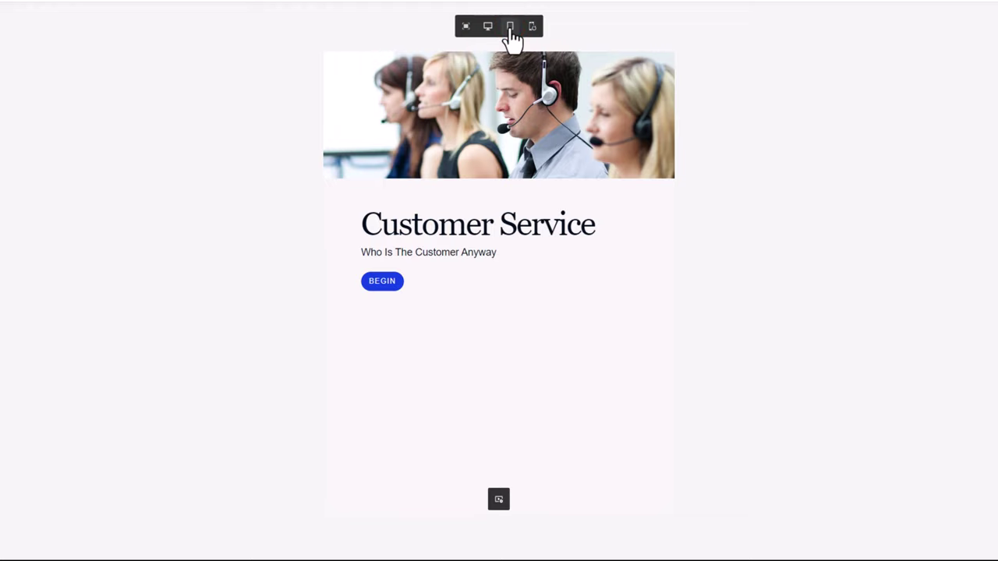
left_click(532, 28)
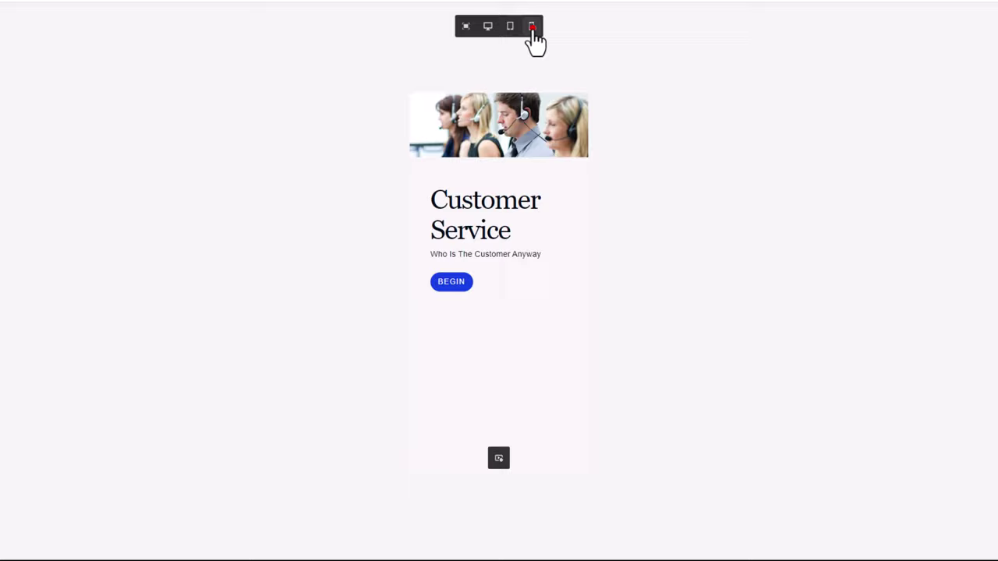
Step: Check the slide's layout from image to button in the landscape phone preview, then rotate the phone back
left_click(532, 29)
scroll(495, 304, "down", 1)
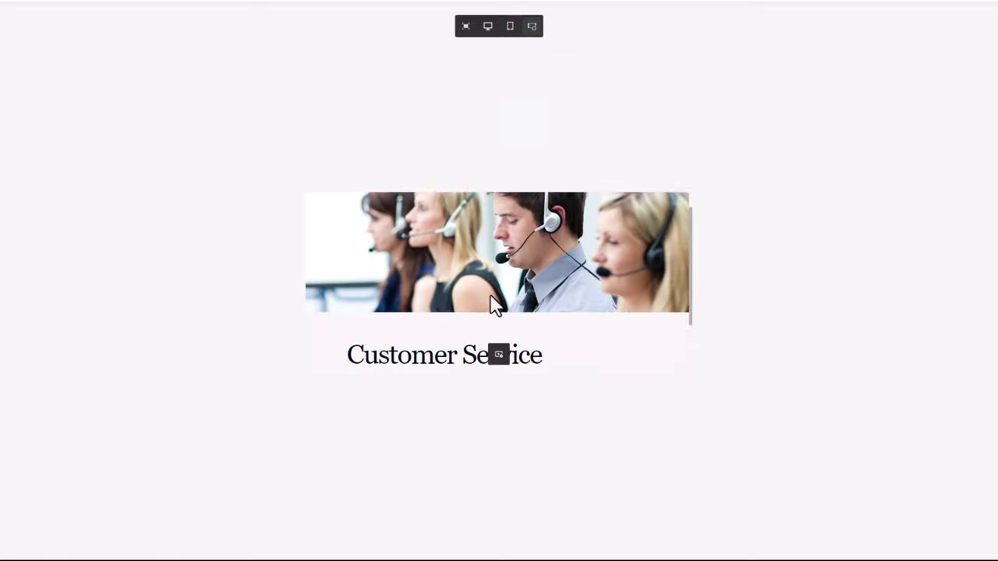
scroll(468, 312, "down", 3)
scroll(406, 298, "up", 4)
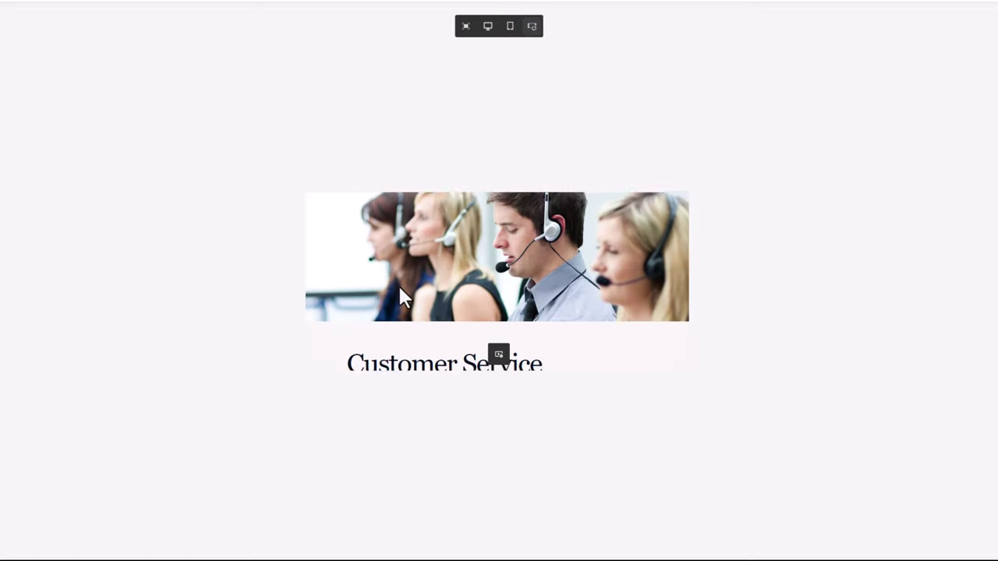
scroll(400, 288, "down", 3)
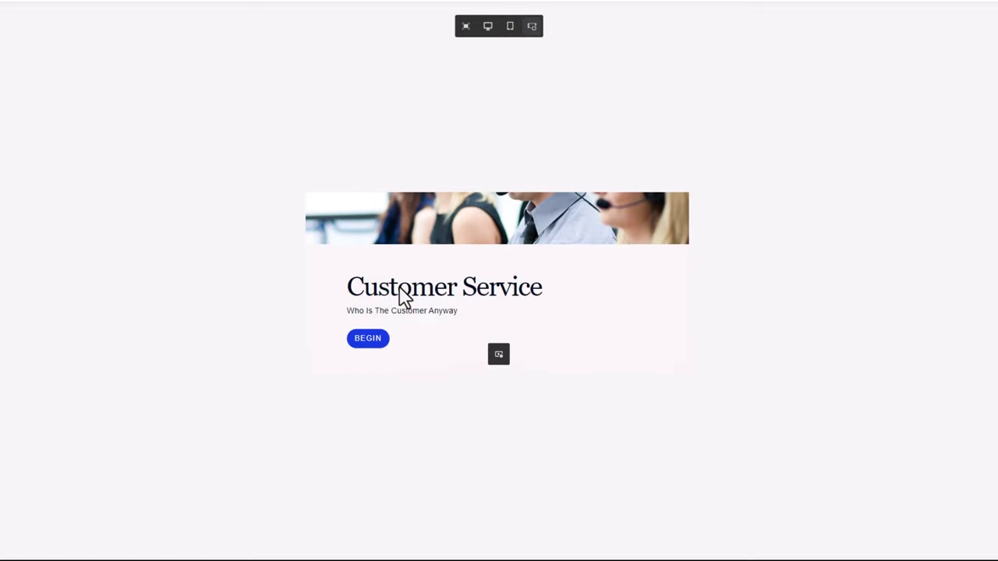
left_click(533, 26)
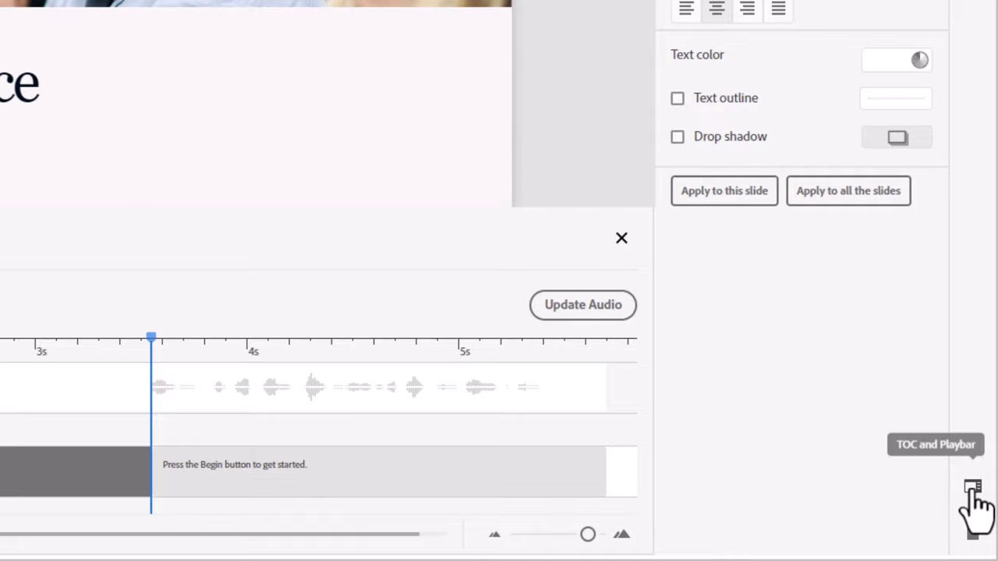
Step: Turn off Show Playbar in the TOC and Playbar settings and close them
left_click(975, 488)
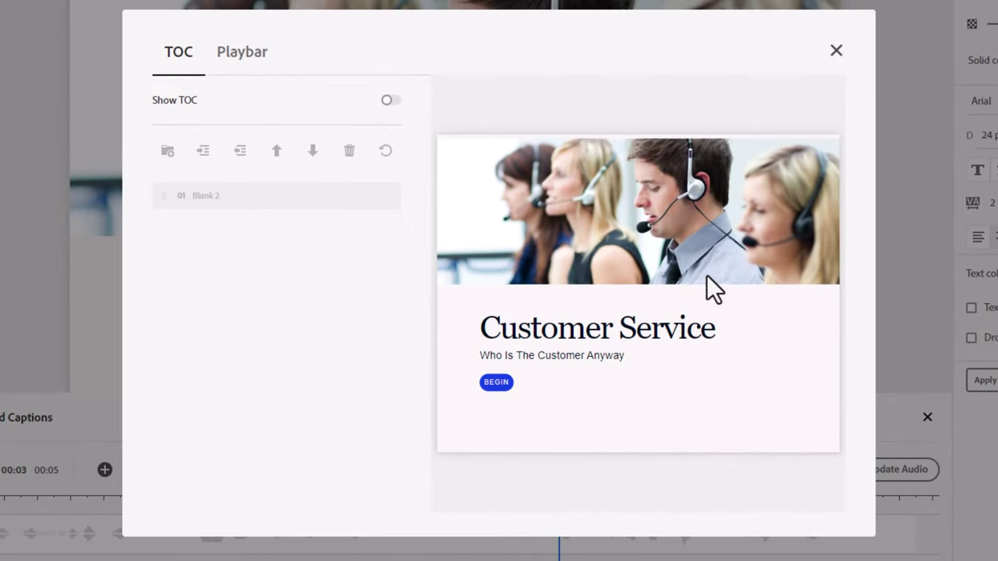
left_click(836, 49)
left_click(236, 52)
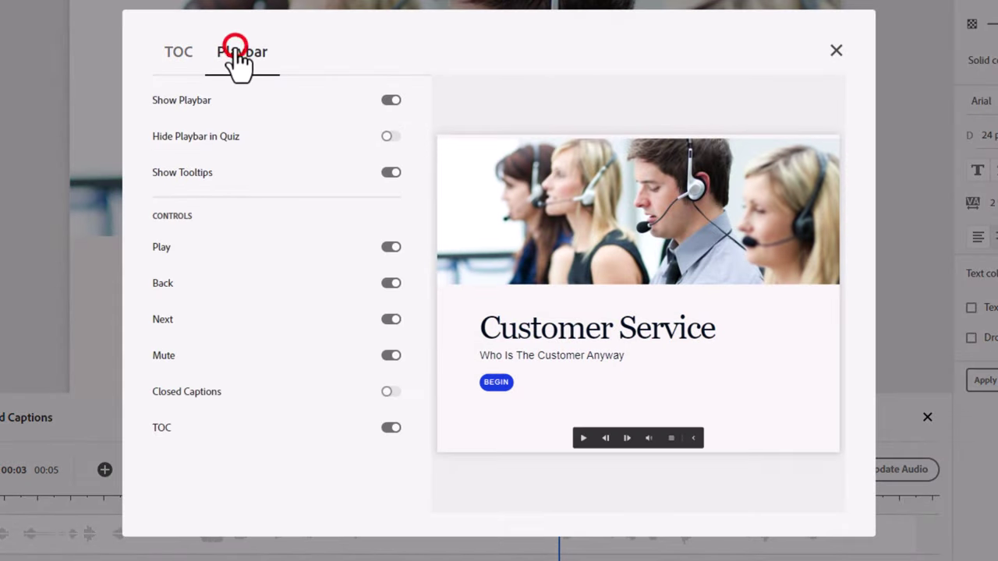
left_click(390, 100)
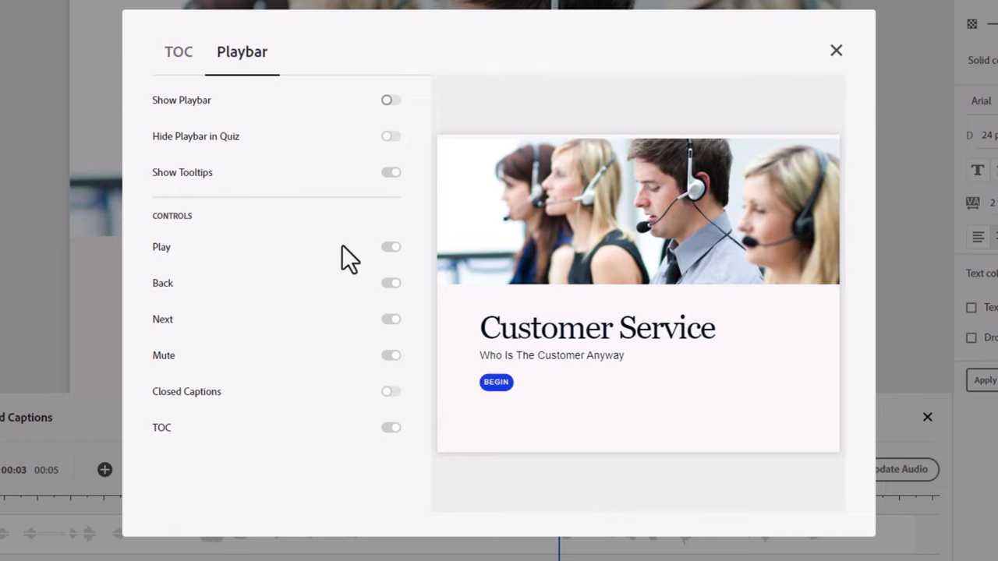
left_click(836, 50)
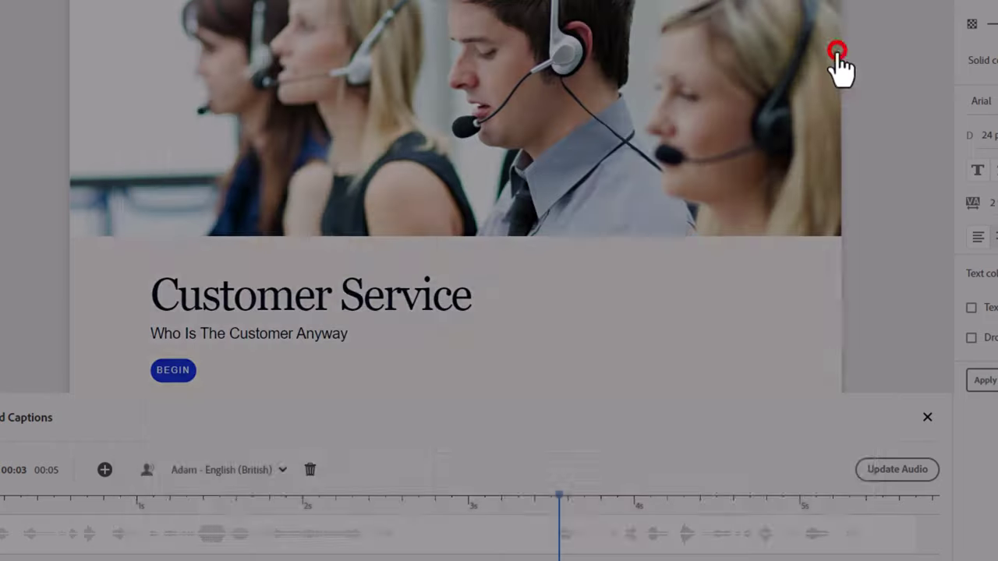